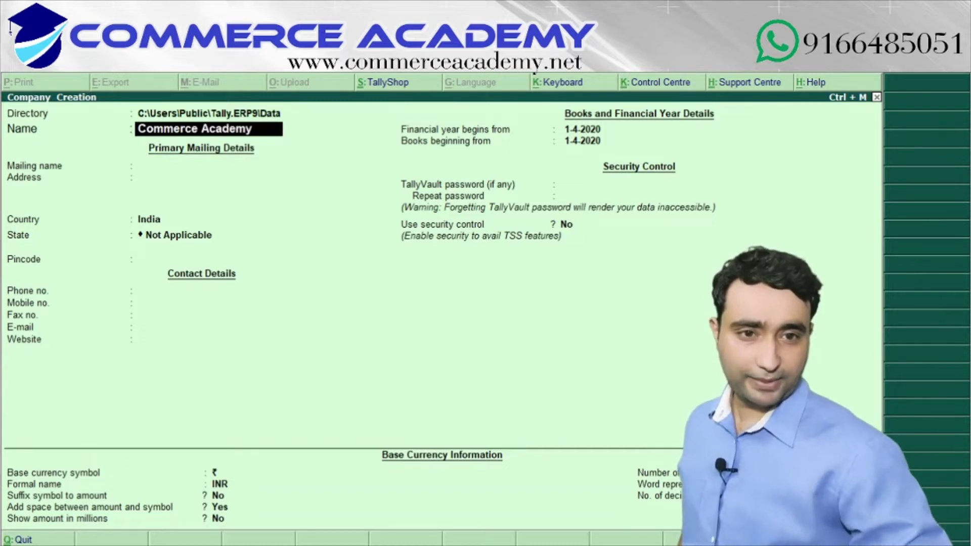
Keep Commerce Academy as company name and mailing name, enter Delhi as the address, and select the state Delhi in India.
key(Return)
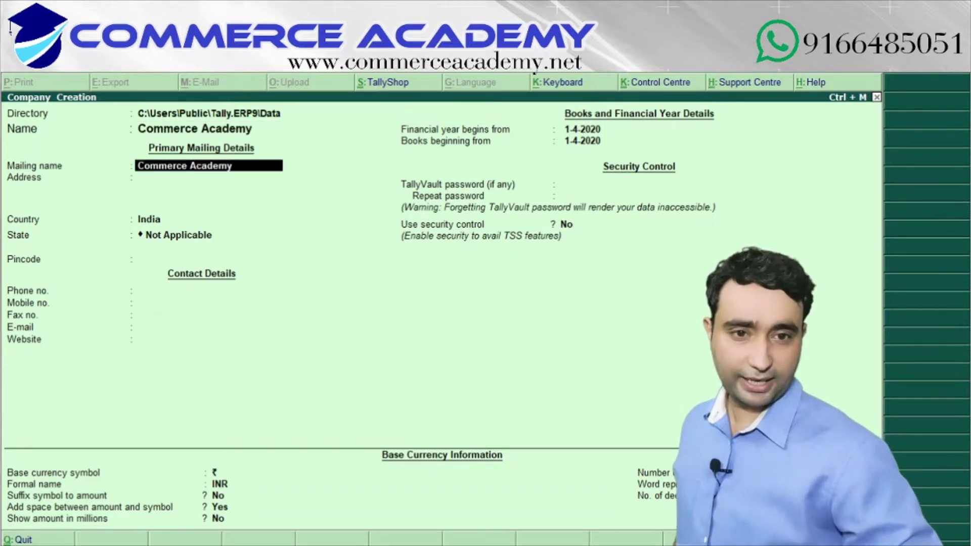
key(Return)
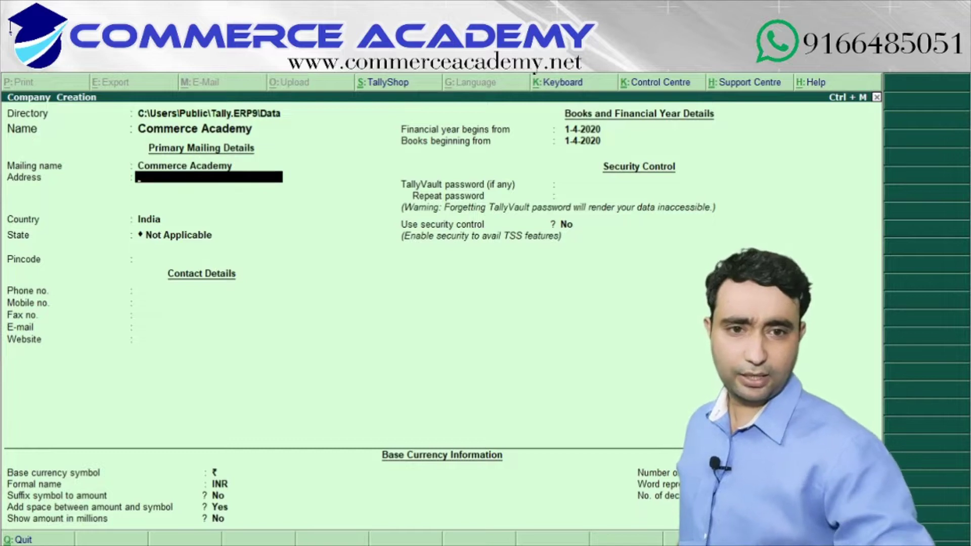
key(Return)
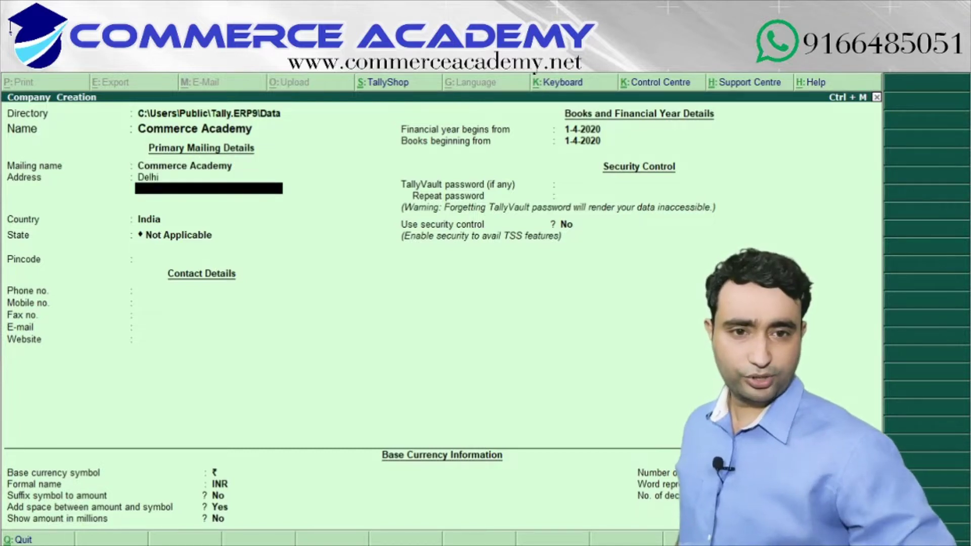
key(Return)
key(Return)
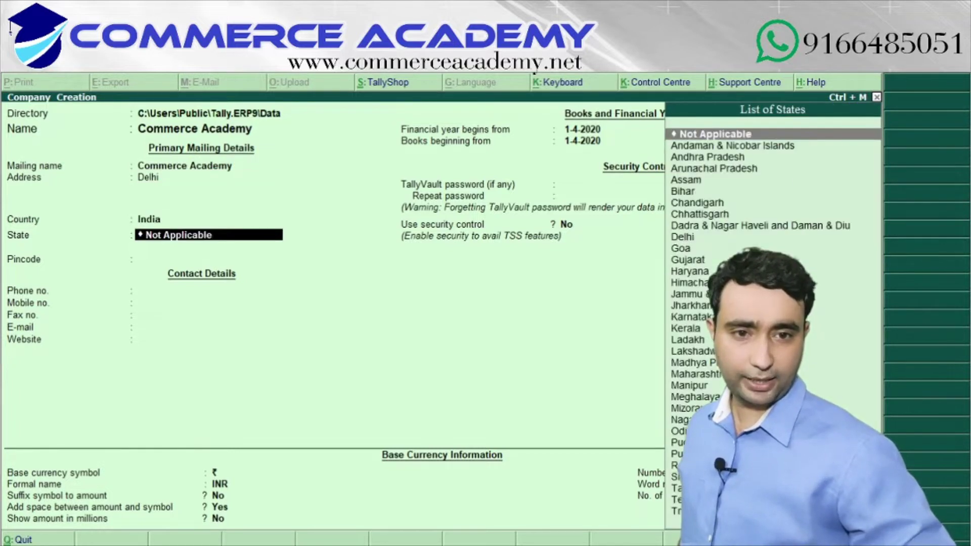
text(Del)
key(Return)
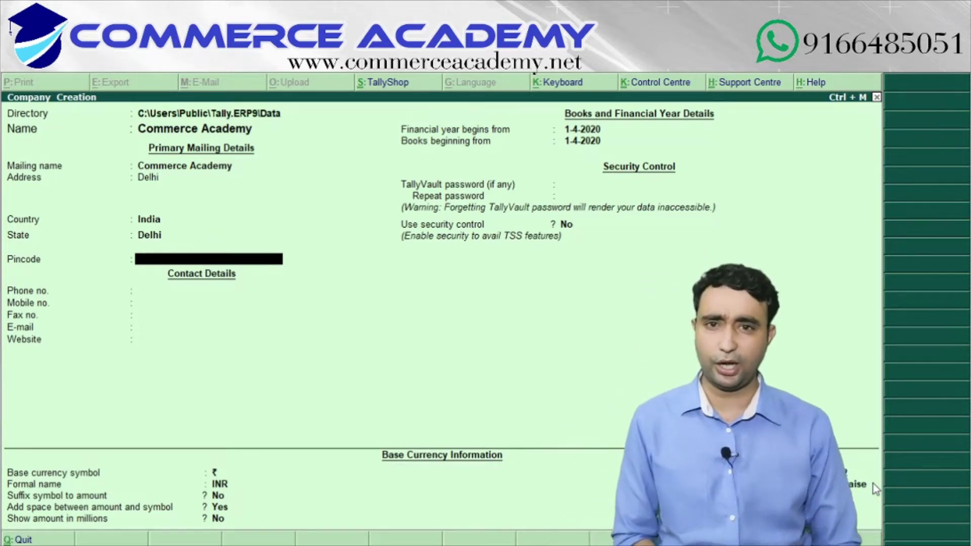
Leave the company's pincode, phone, mobile, fax, e-mail and website details blank.
key(Return)
key(Return)
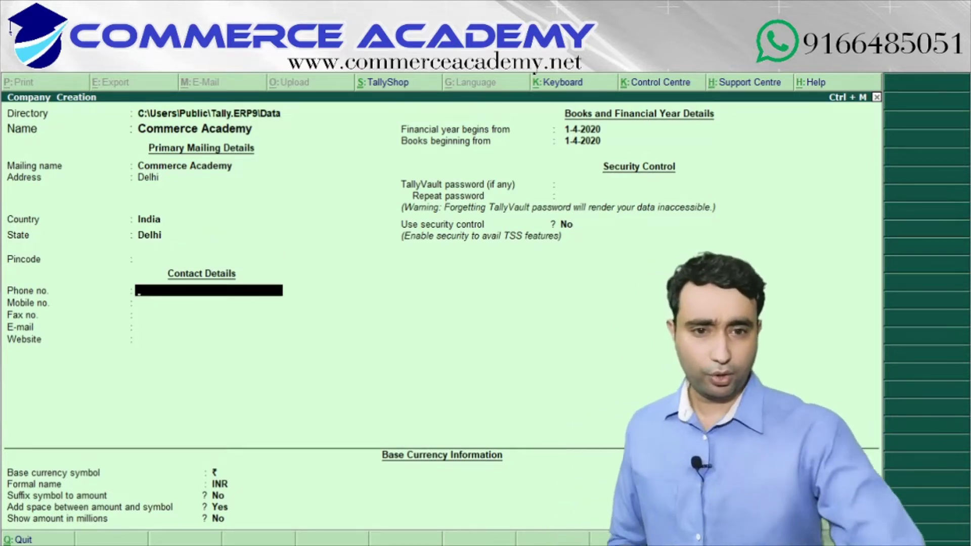
key(Return)
key(Return)
key(Return)
key(Return)
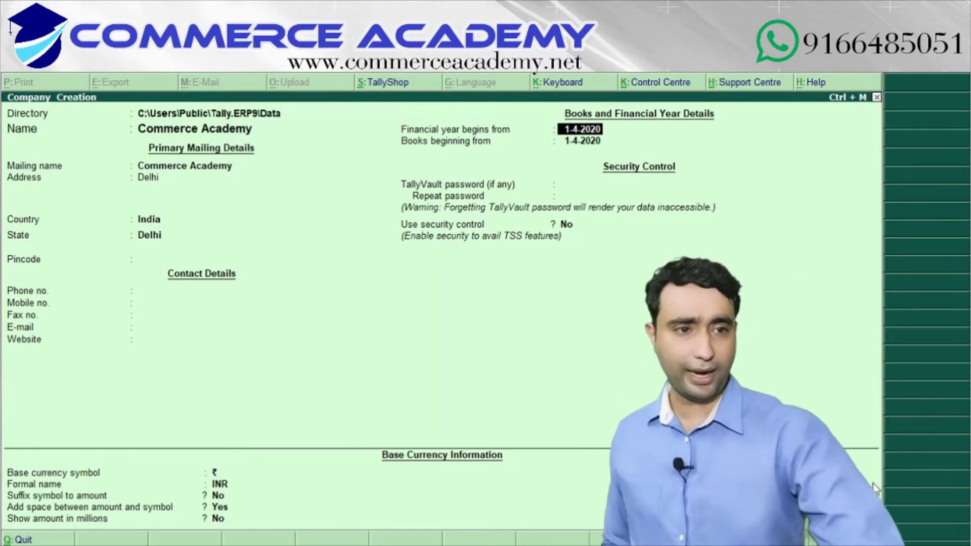
Keep 1-4-2020 as the start of the financial year and books, and leave the TallyVault password blank.
key(Return)
key(Return)
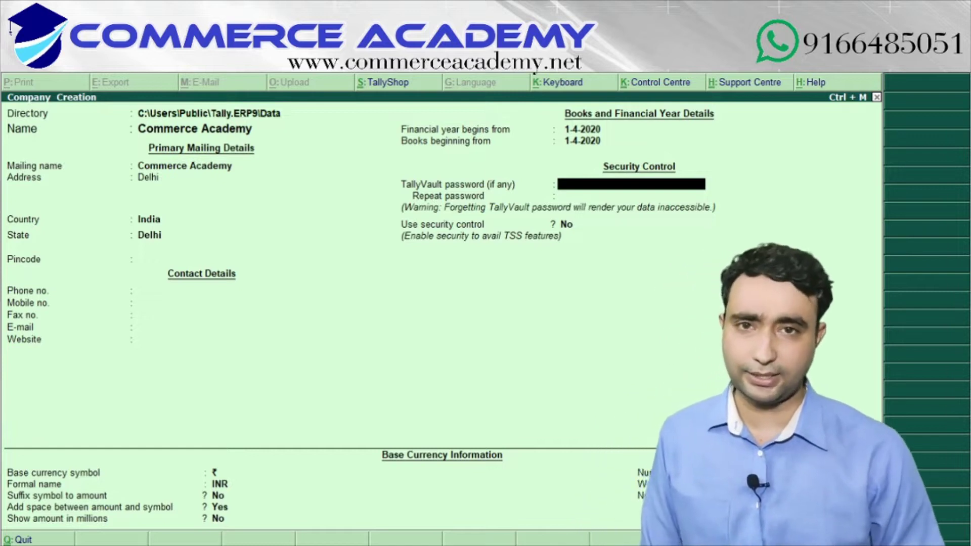
key(Return)
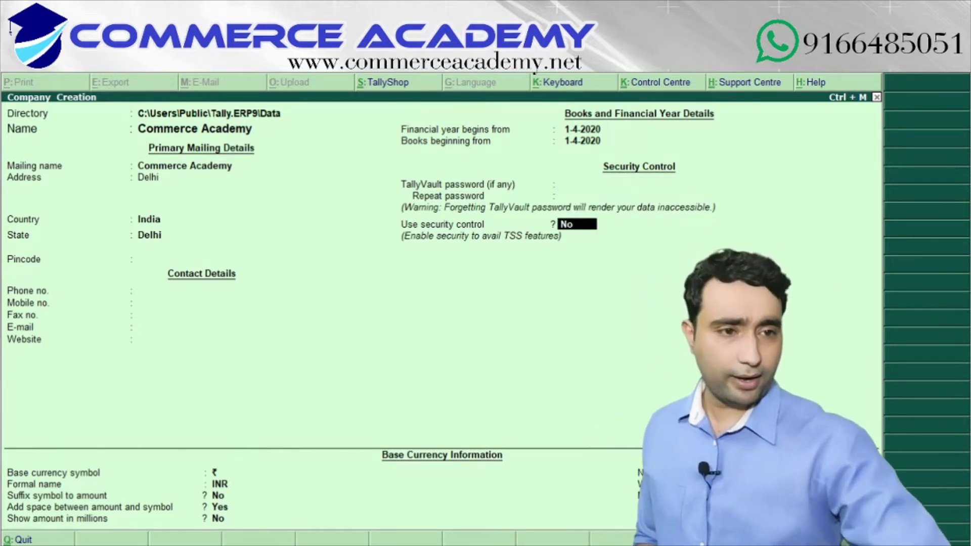
Keep security control at No, accept the default INR base currency settings, and save the new company.
key(Return)
key(Return)
key(Return)
key(Return)
key(Return)
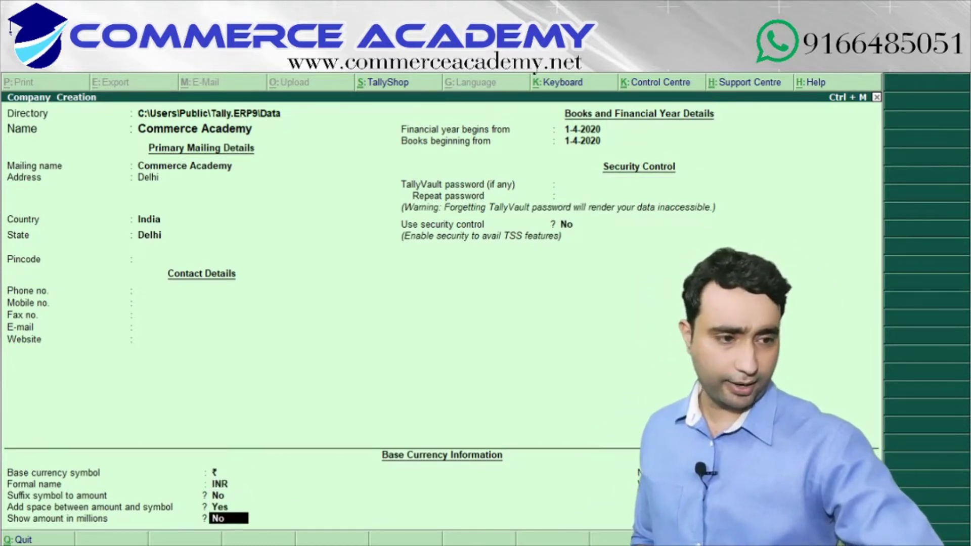
key(Return)
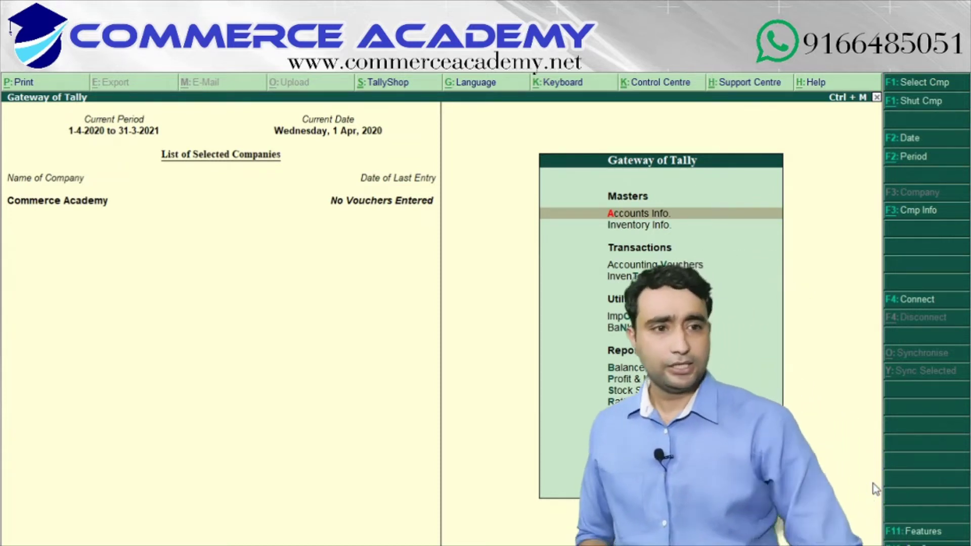
Open the Sales voucher type for alteration from the accounts masters.
key(Return)
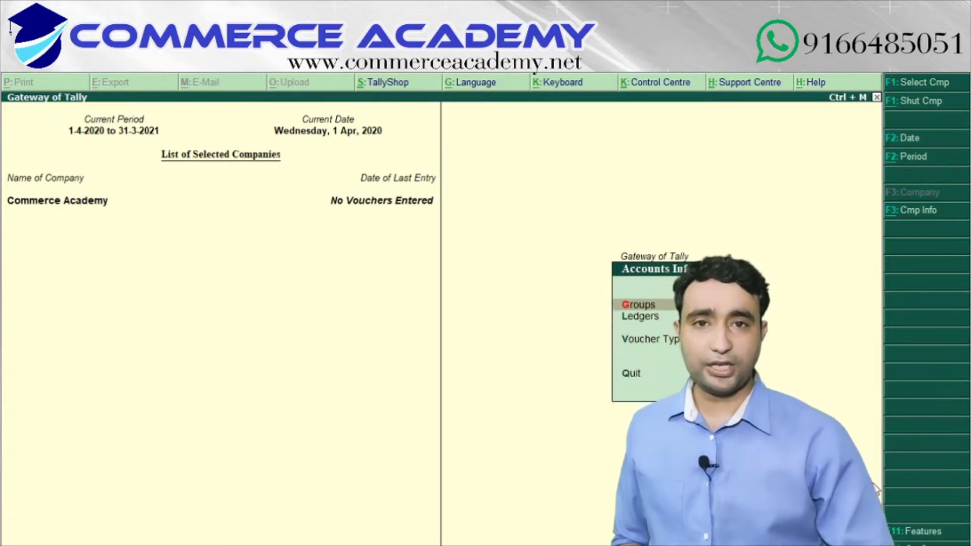
key(Down)
key(Down)
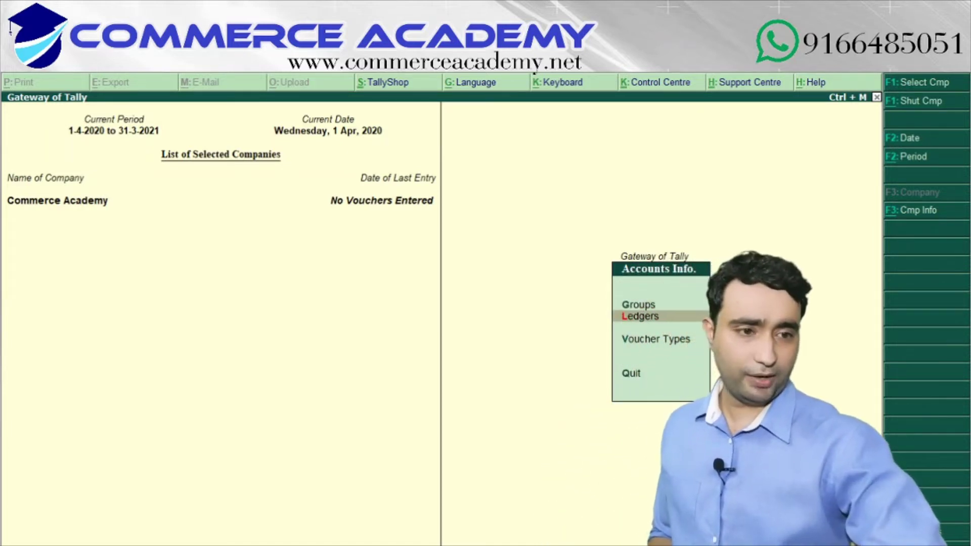
key(Return)
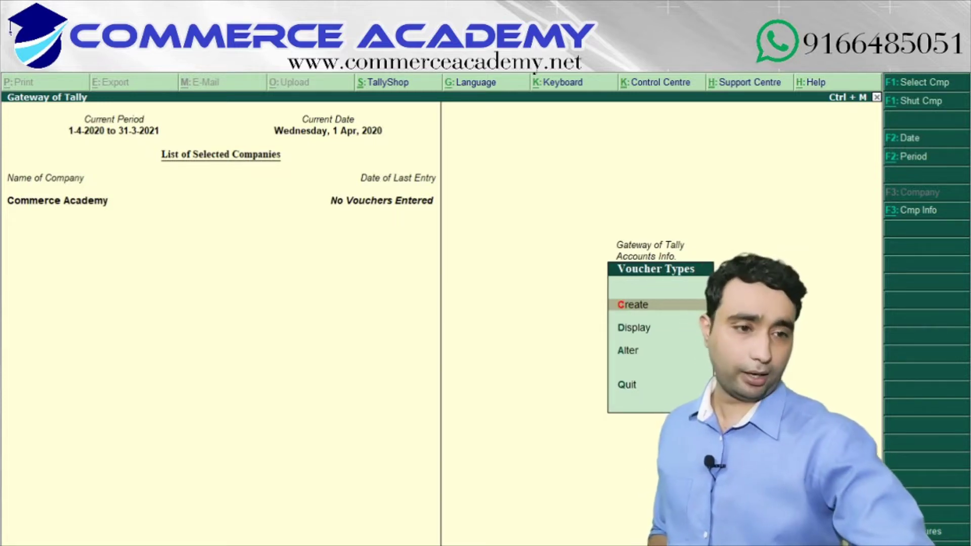
key(Down)
key(Down)
key(Return)
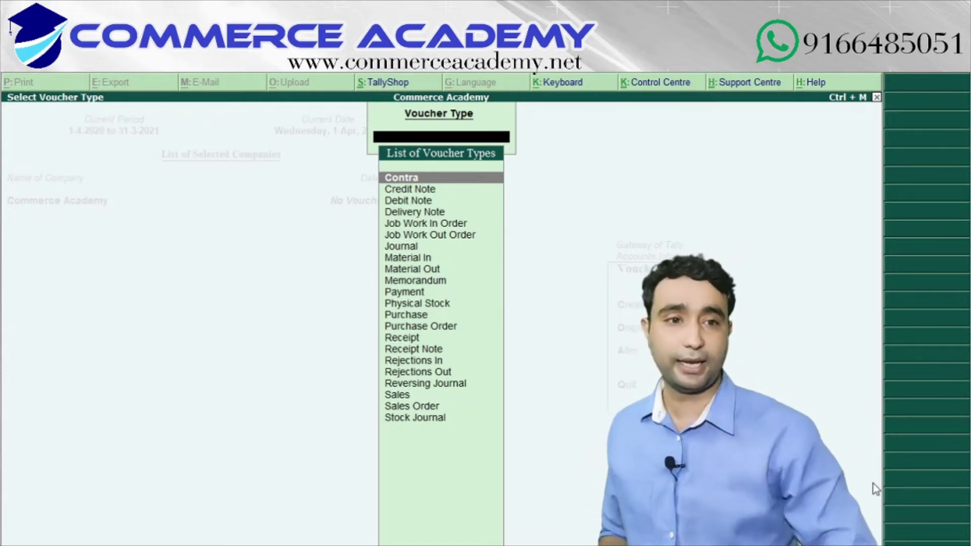
text(Sale)
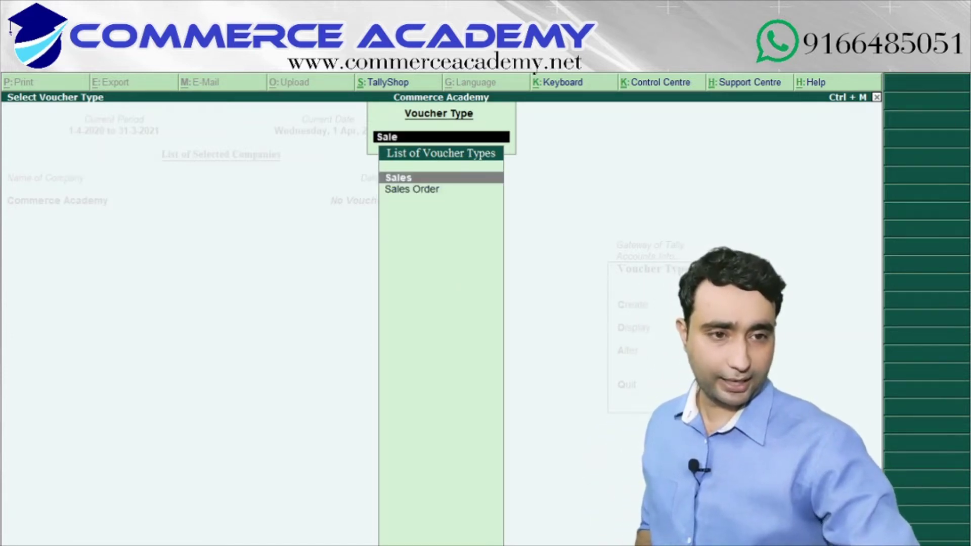
key(Return)
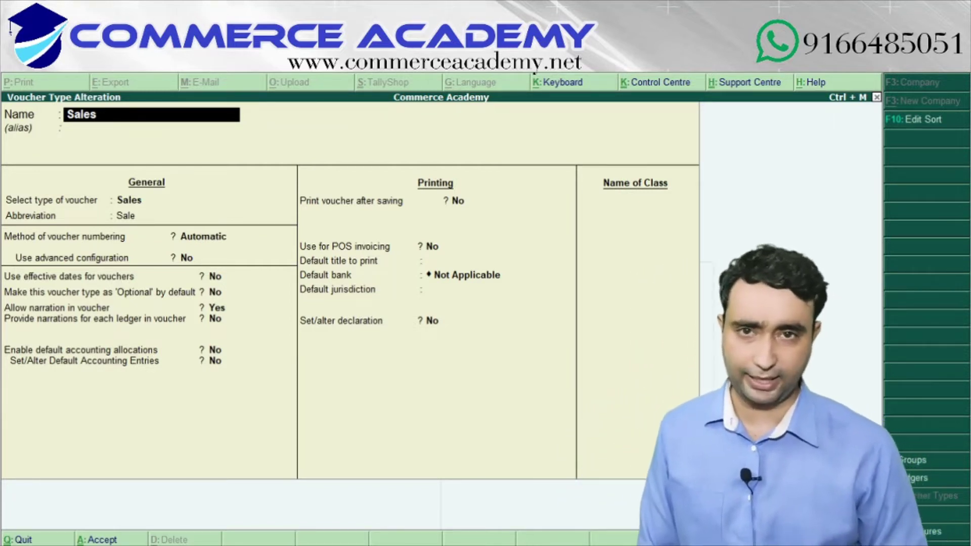
Keep Automatic voucher numbering for Sales and set Use advanced configuration to Yes.
key(Return)
key(Return)
key(Return)
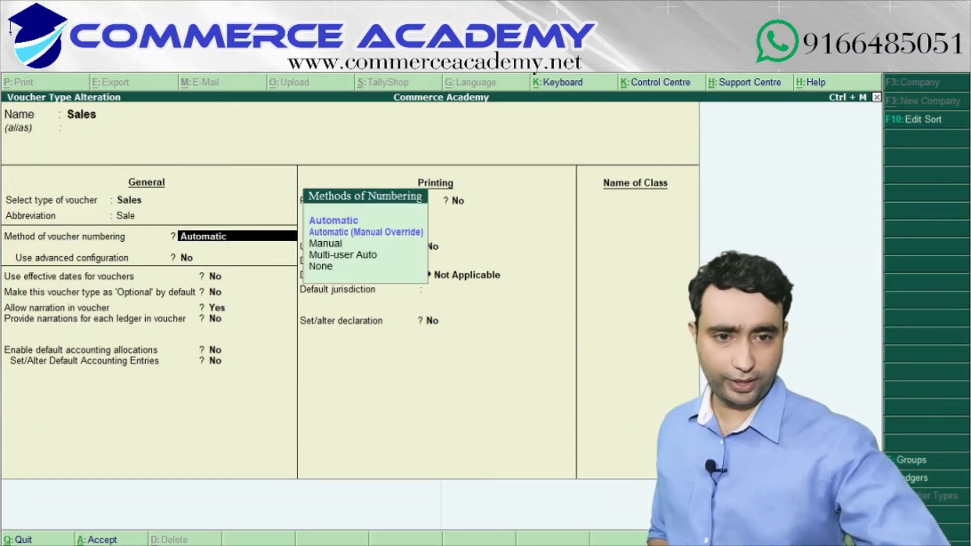
key(Return)
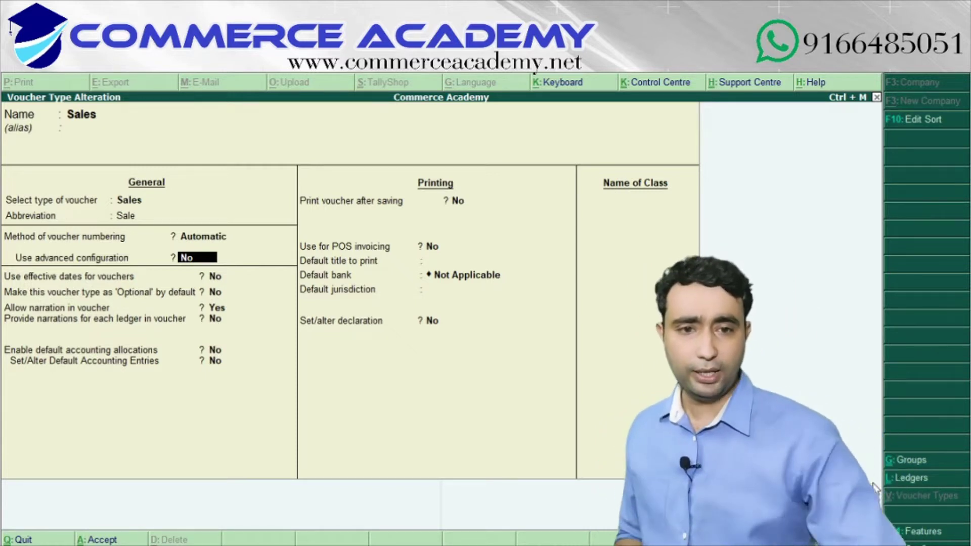
key(y)
key(Return)
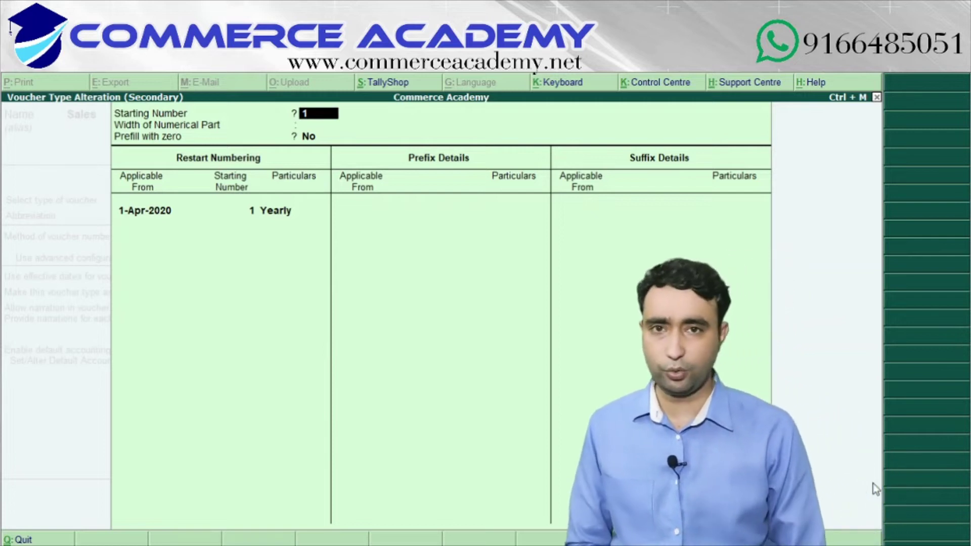
Set the restart numbering from 1-Apr-2020 to starting number 501 with Yearly periodicity, keeping Prefill with zero at No.
key(Return)
key(Return)
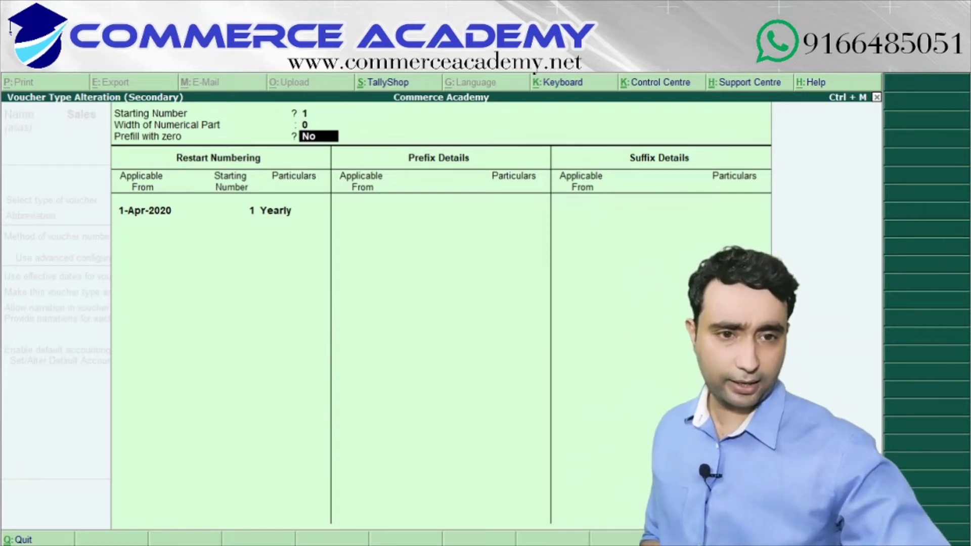
key(Return)
key(Return)
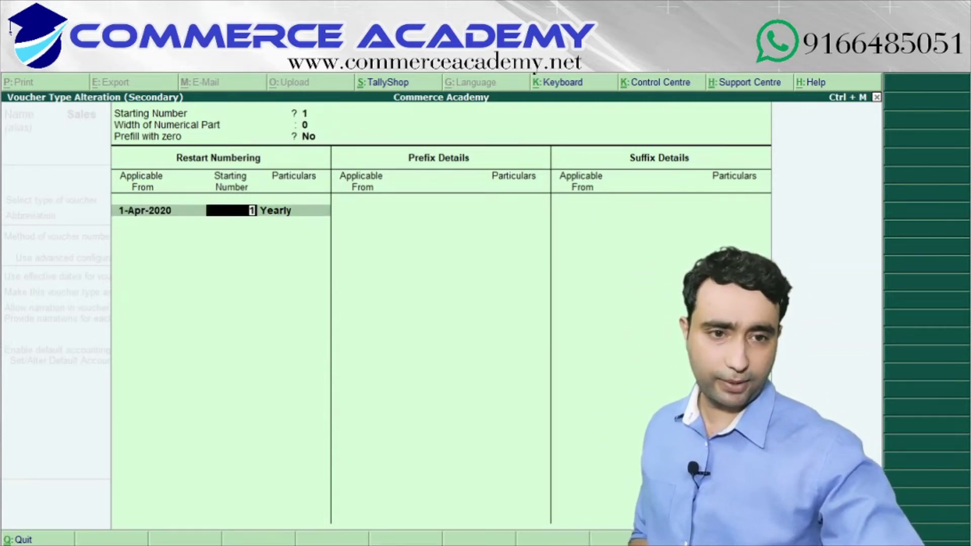
text(501)
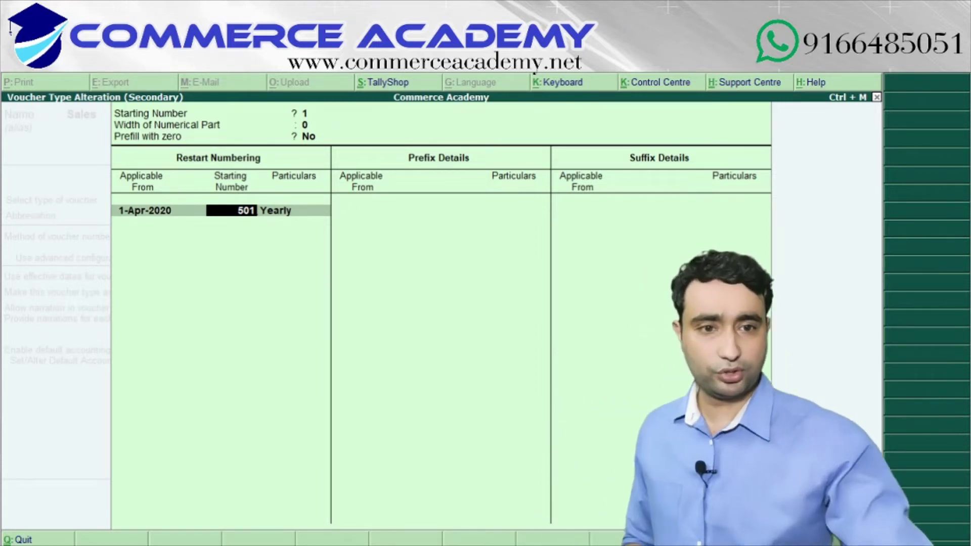
key(Return)
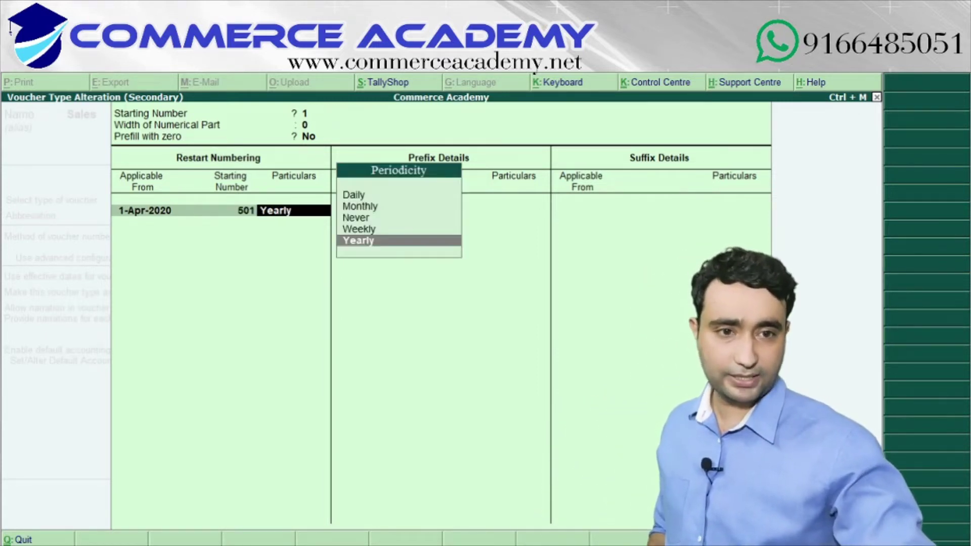
key(Return)
key(Return)
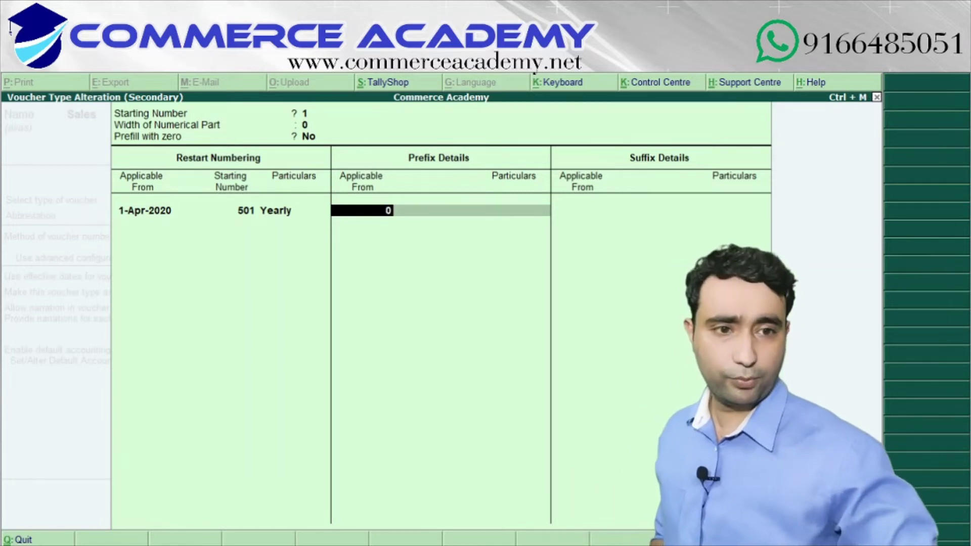
Add the voucher number prefix GST- applicable from 1-Apr-2020.
text(1-04)
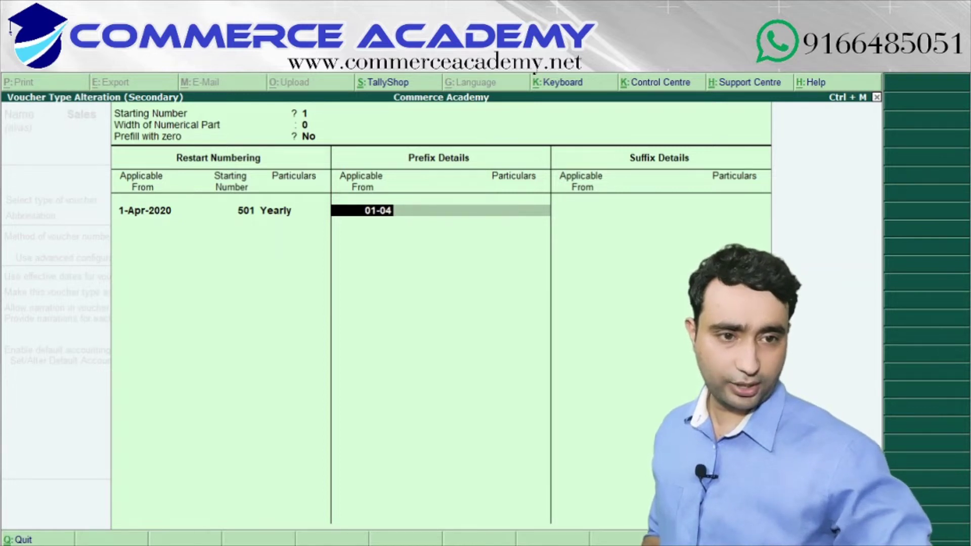
key(Return)
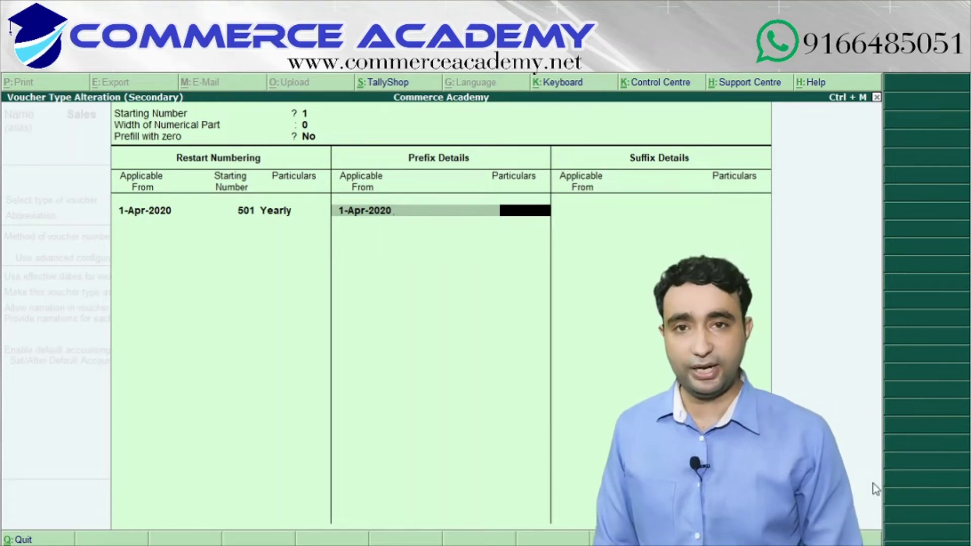
text(GST-)
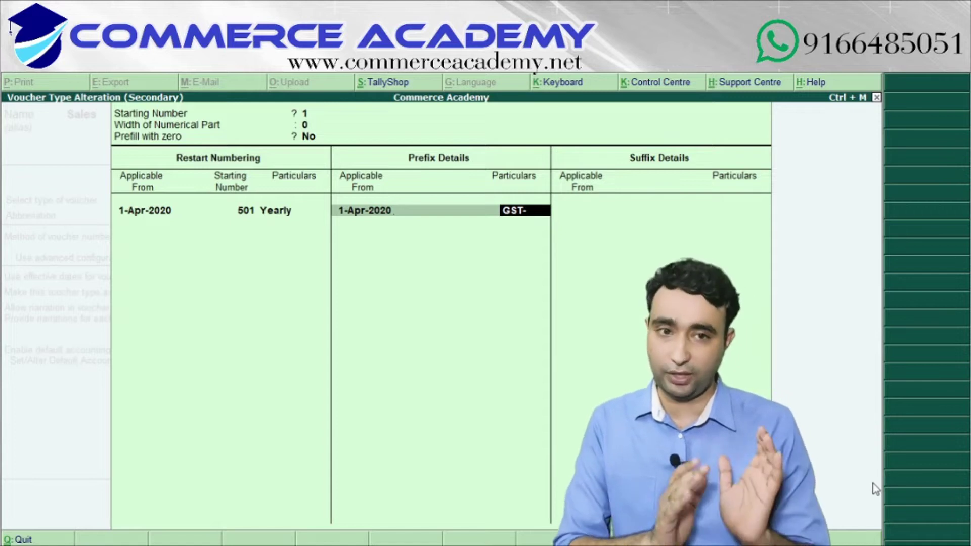
key(Return)
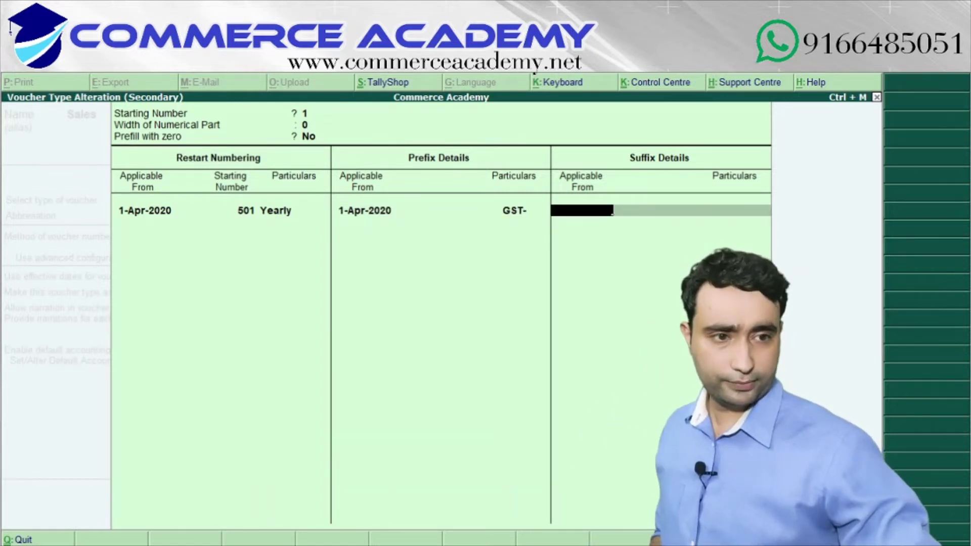
Add the voucher number suffix /20-21 applicable from 1-Apr-2020 and finish the advanced numbering configuration.
text(01-04)
key(Return)
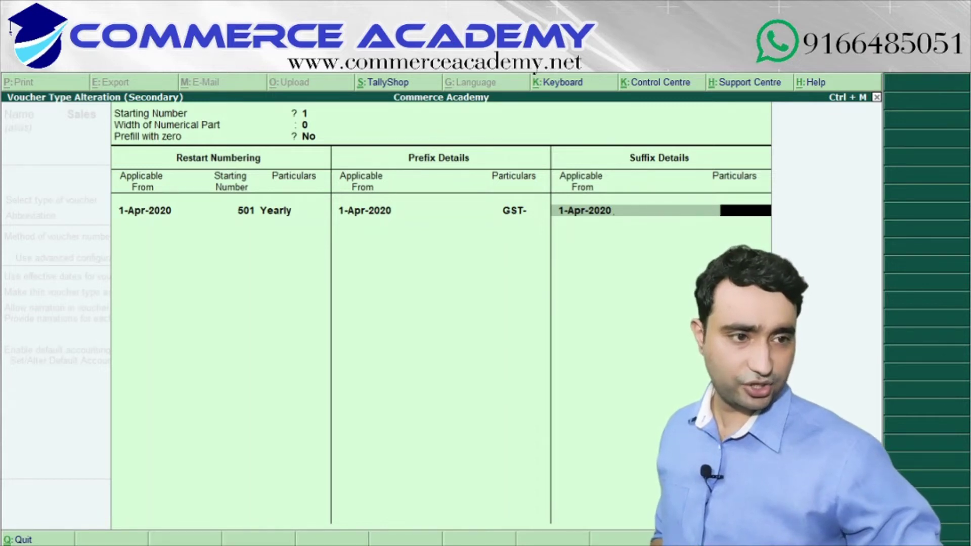
text(/20-21)
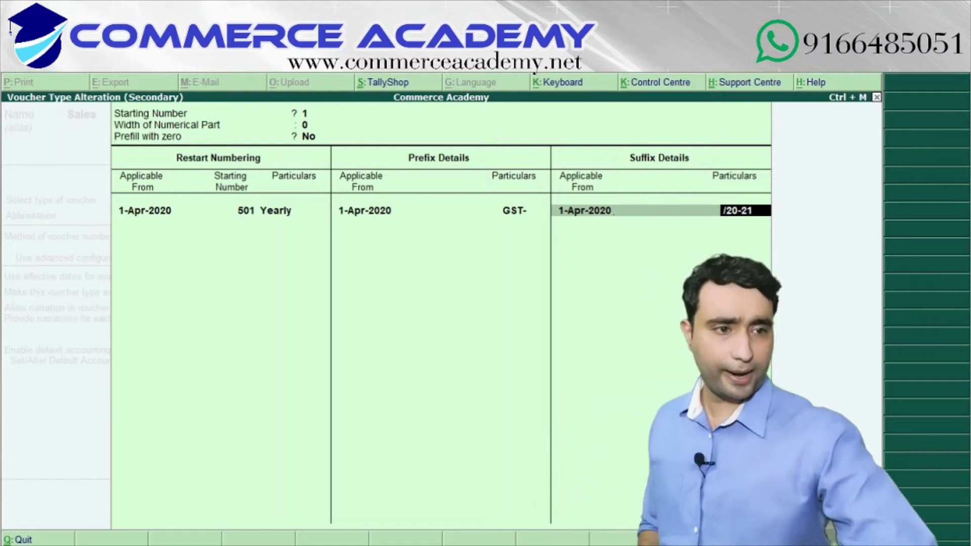
key(Return)
key(Return)
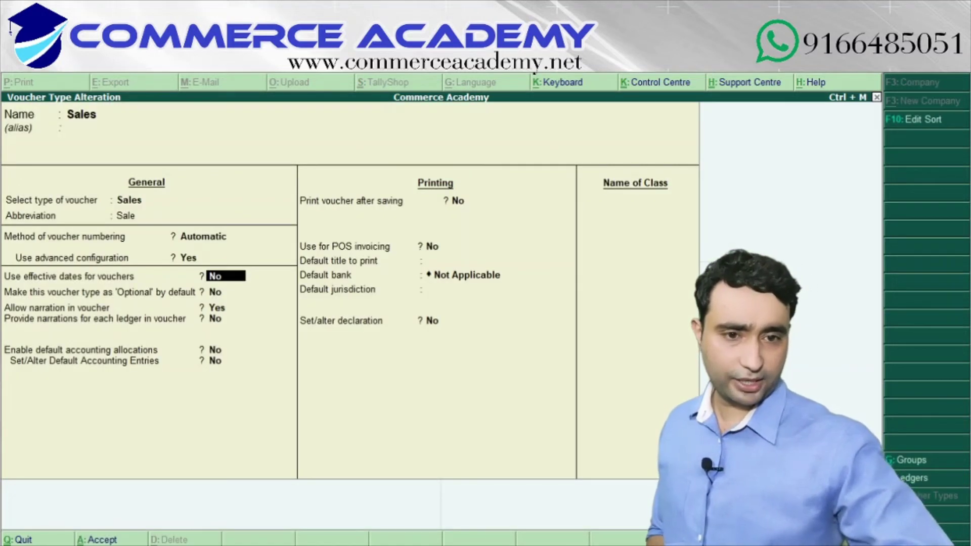
Accept the remaining general and printing defaults, leave the class name blank, and save the Sales voucher type.
key(Return)
key(Return)
key(Return)
key(Return)
key(Return)
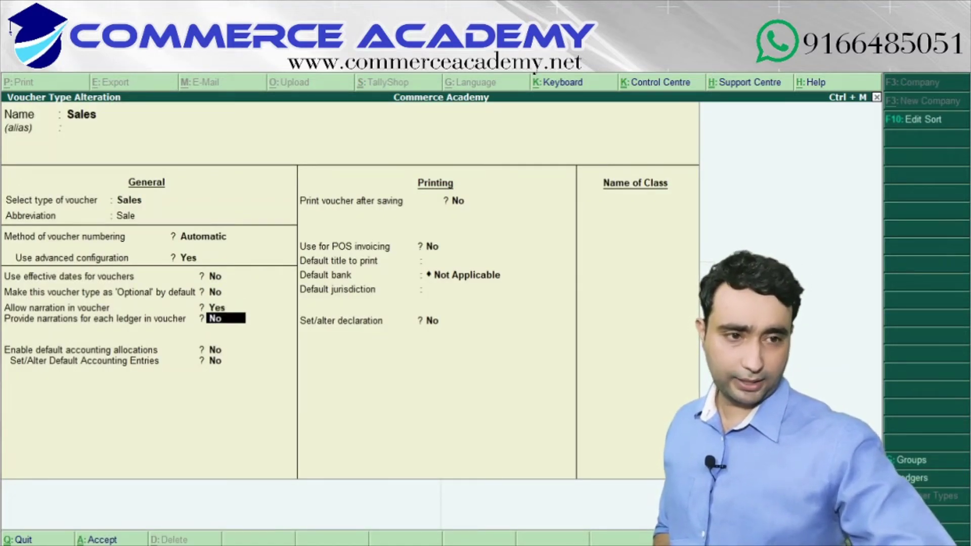
key(Return)
key(Return)
key(Return)
key(Return)
key(Return)
key(Return)
key(Return)
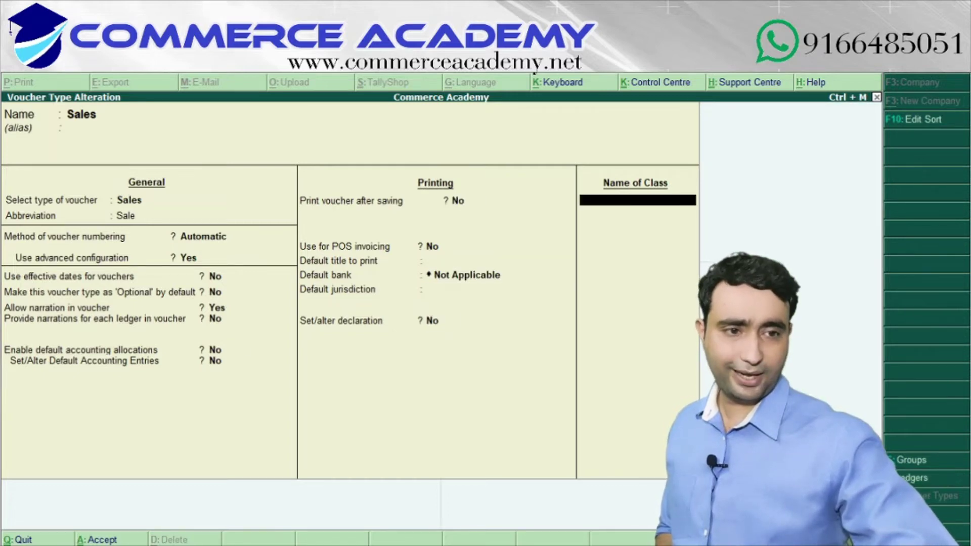
key(Return)
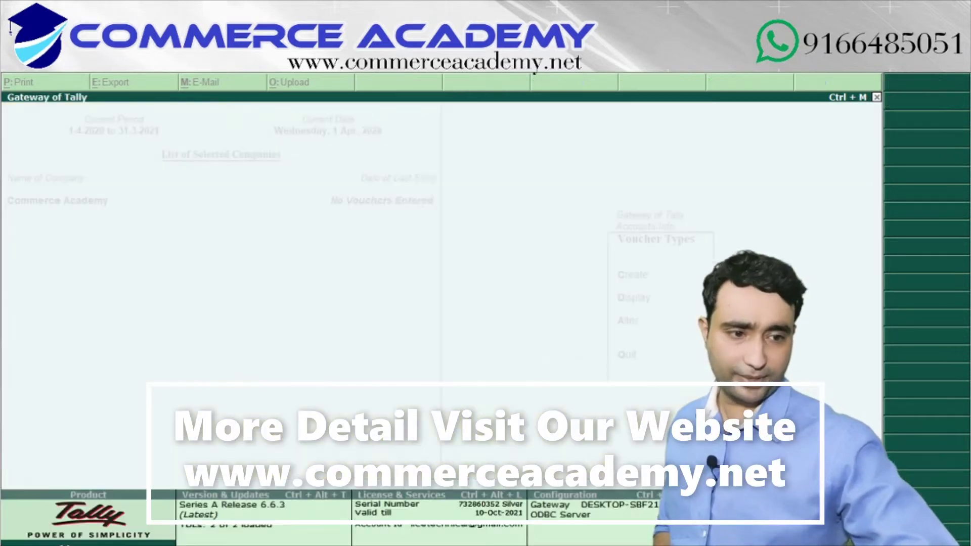
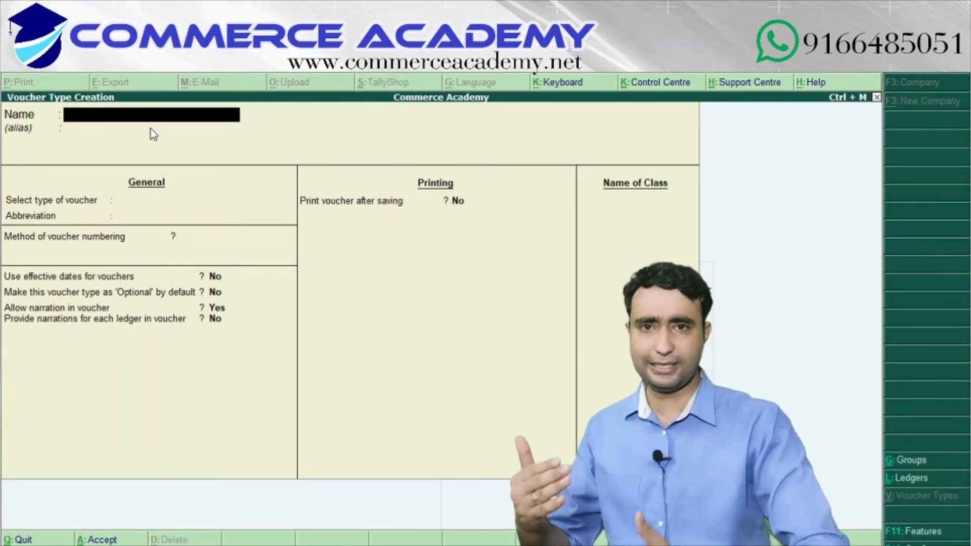
Name the new voucher type Sales 2 and leave its alias blank.
text(Sa)
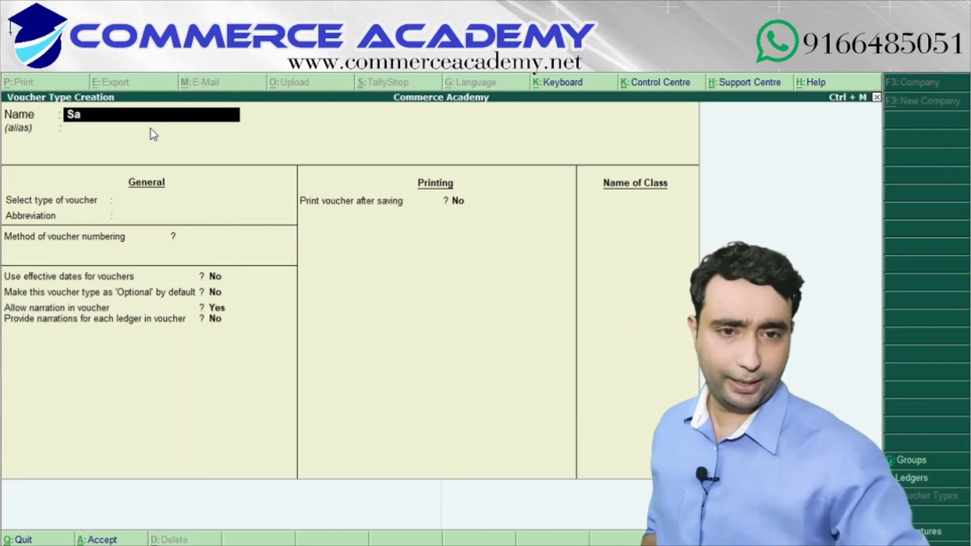
text(les 2)
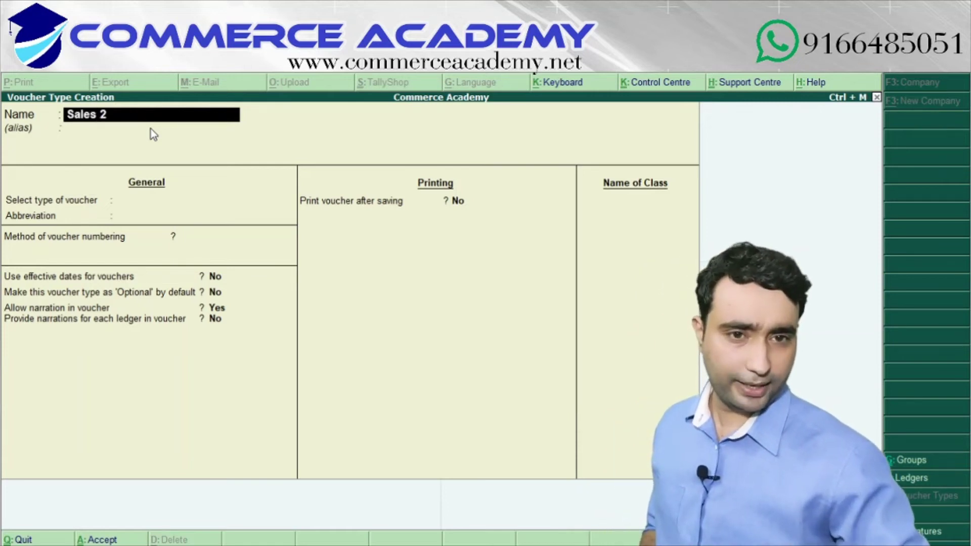
key(Return)
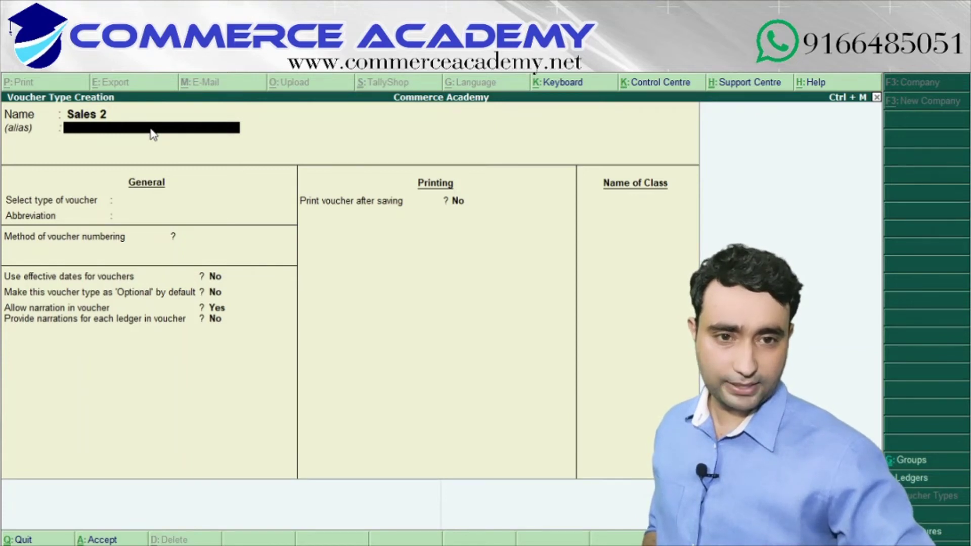
key(Return)
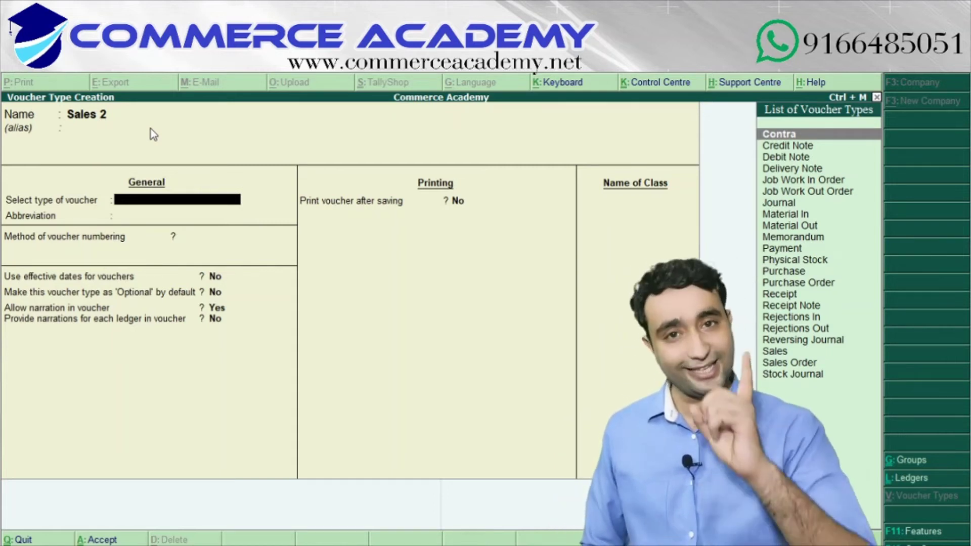
Base the voucher type on Sales, keep the abbreviation Sale, and choose Automatic voucher numbering.
text(Sales)
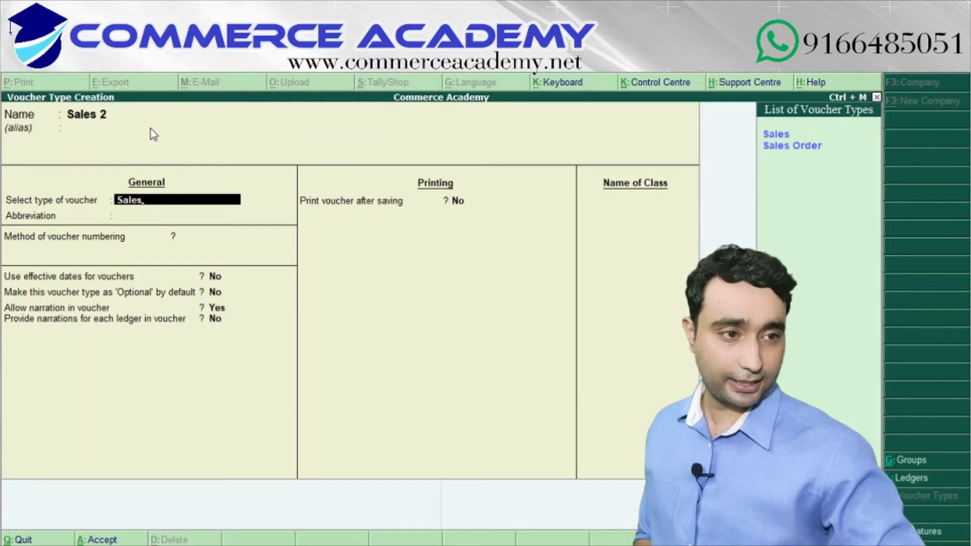
key(Return)
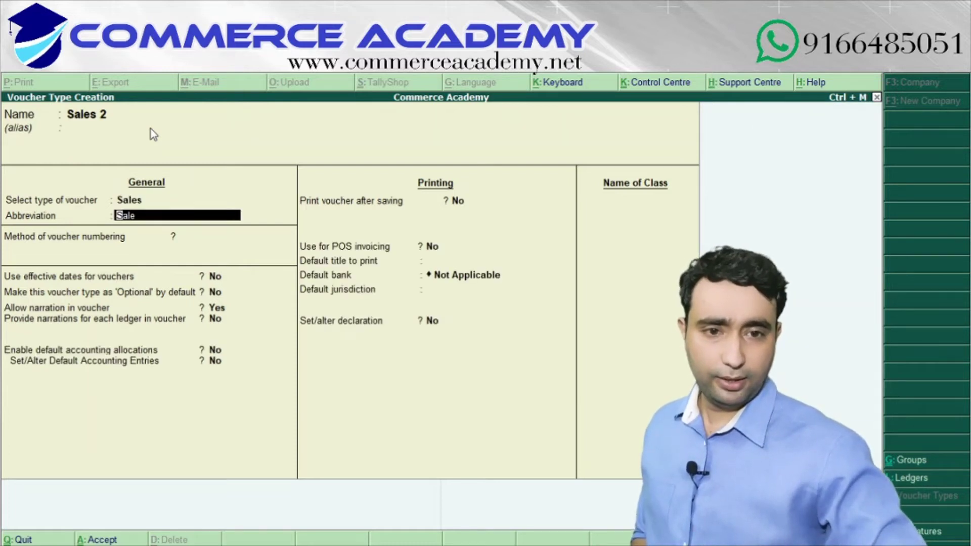
key(Return)
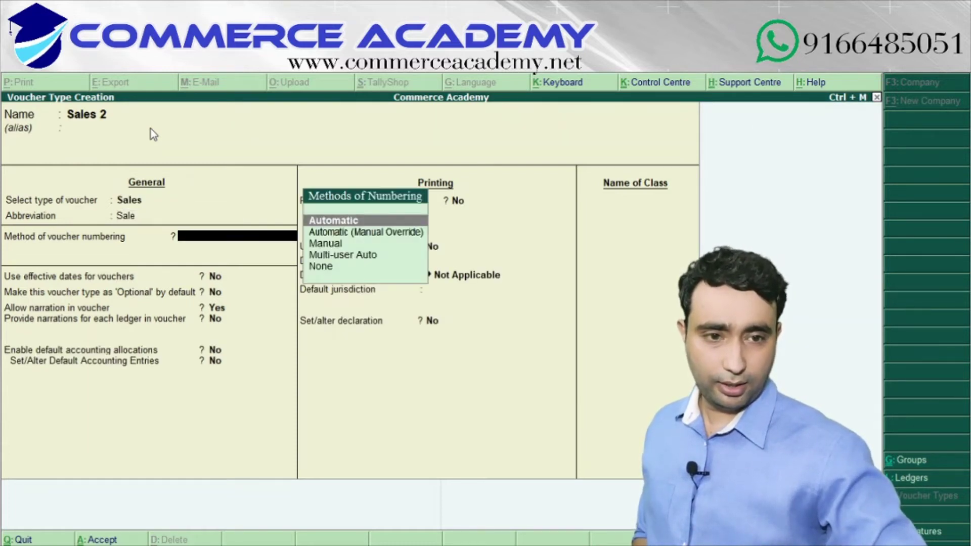
key(Return)
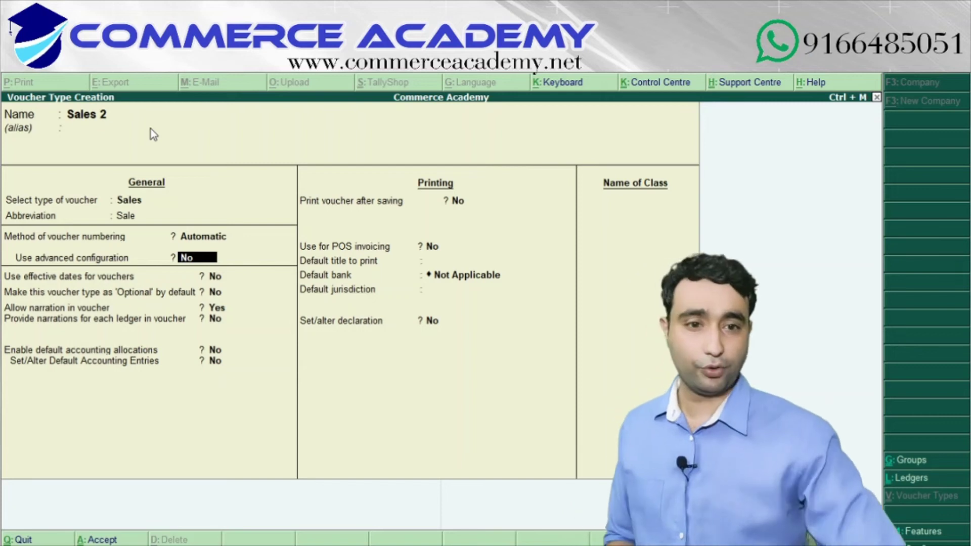
Enable advanced numbering configuration, keeping starting number 1, Prefill with zero at No, and Yearly restart at 1 from 1-Apr-2020.
key(y)
key(Return)
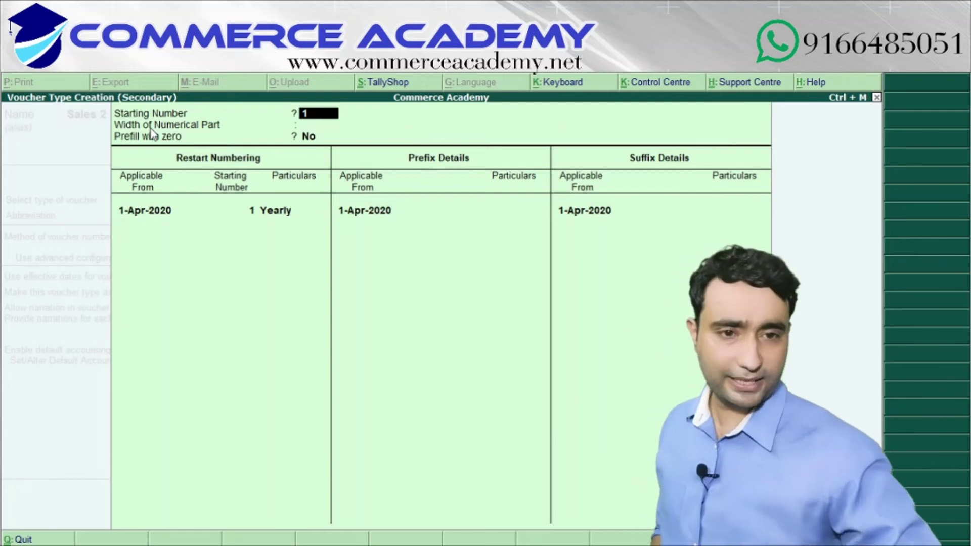
key(Return)
key(Return)
key(Return)
key(Return)
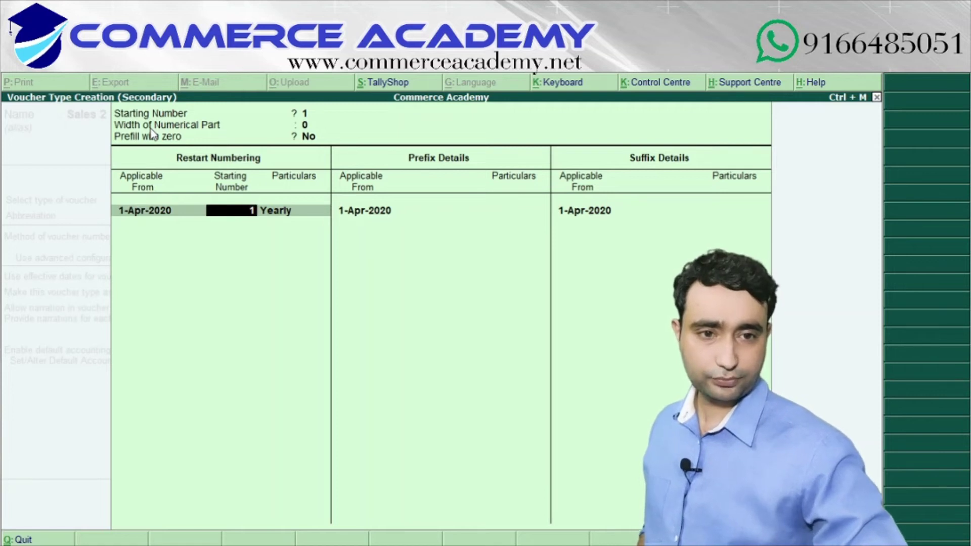
key(Return)
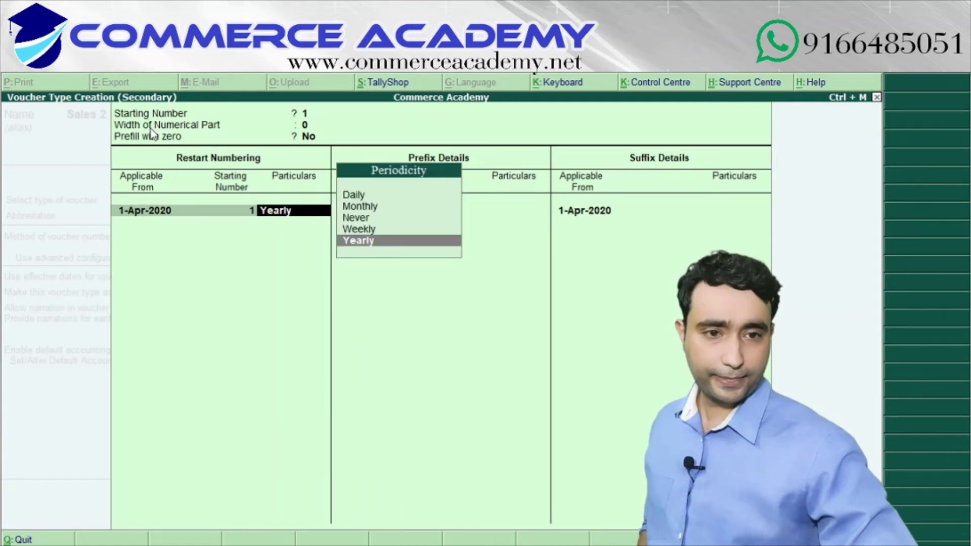
key(Return)
key(Return)
Add the voucher number prefix Kac applicable from 1-Apr-2020.
key(Return)
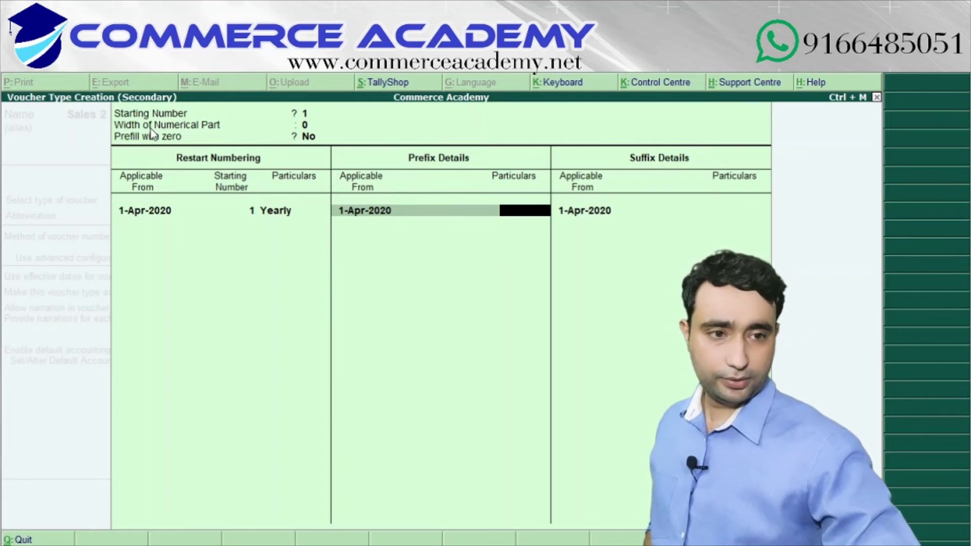
text(Ac)
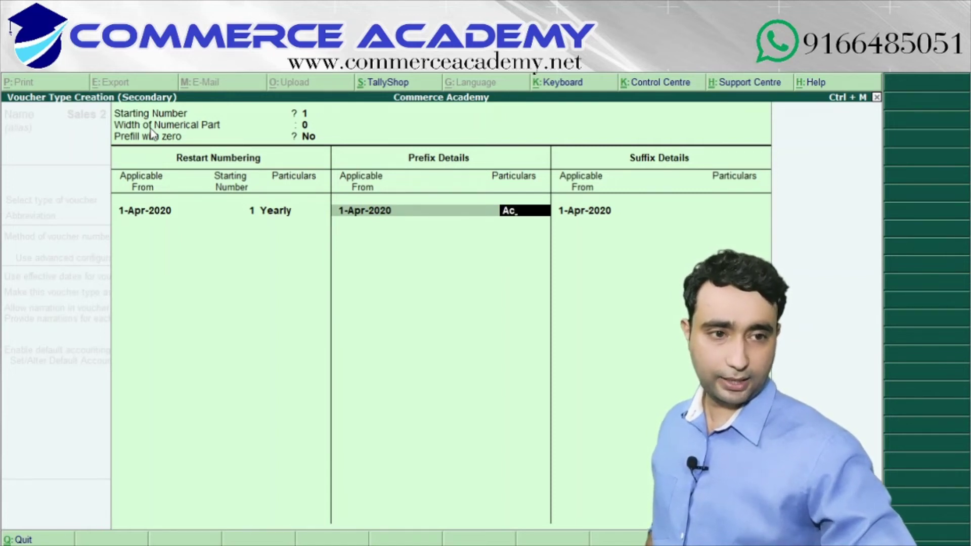
key(BackSpace)
key(BackSpace)
text(Kac)
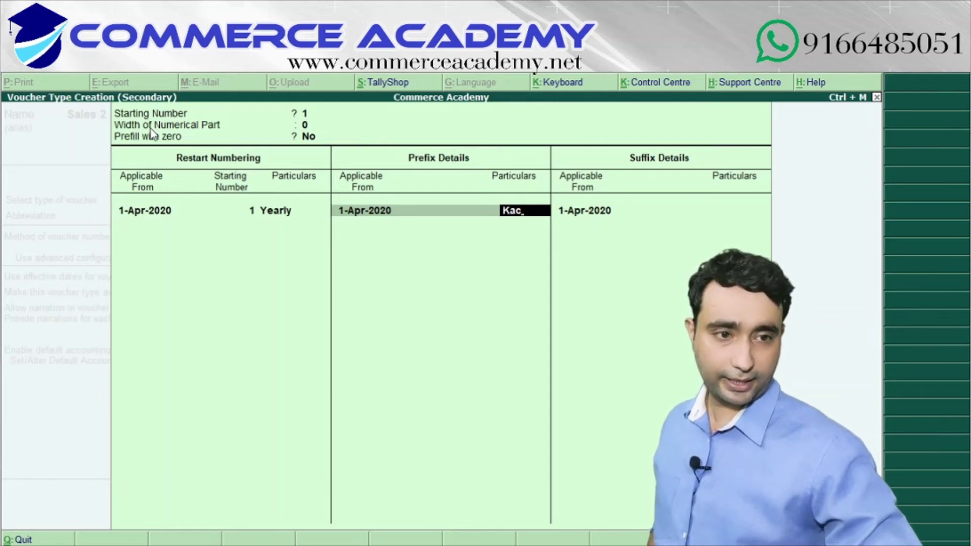
key(Return)
Add the voucher number suffix 2020 applicable from 1-Apr-2020 and finish the advanced numbering configuration.
key(Return)
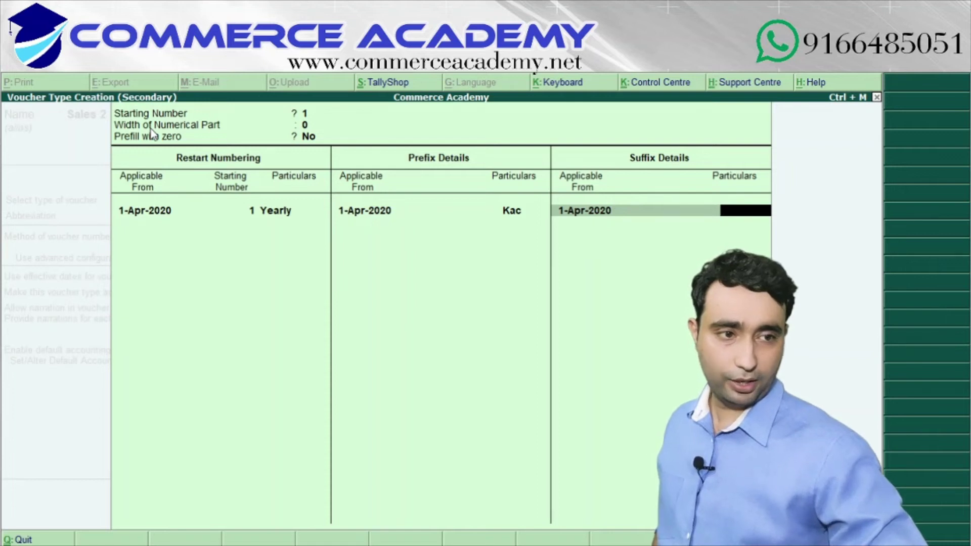
text(2020)
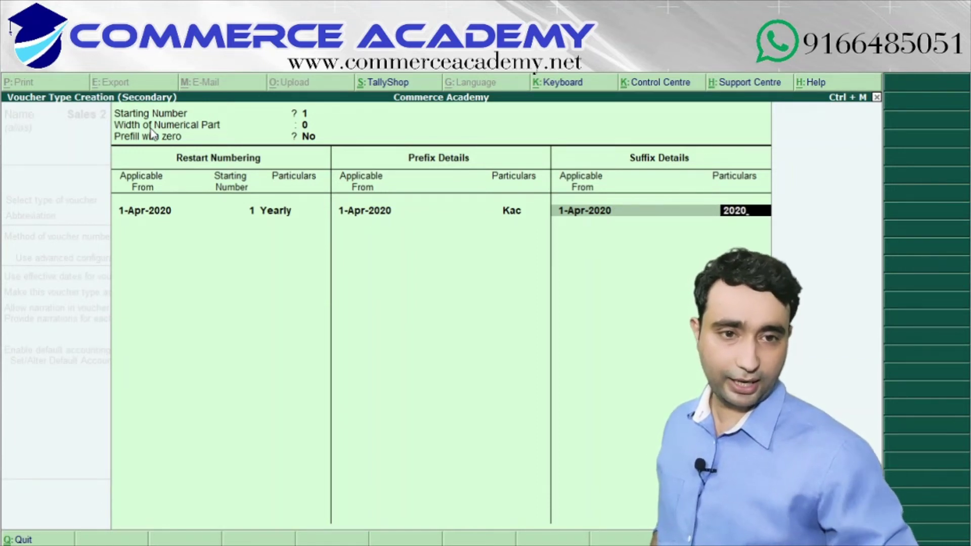
key(Return)
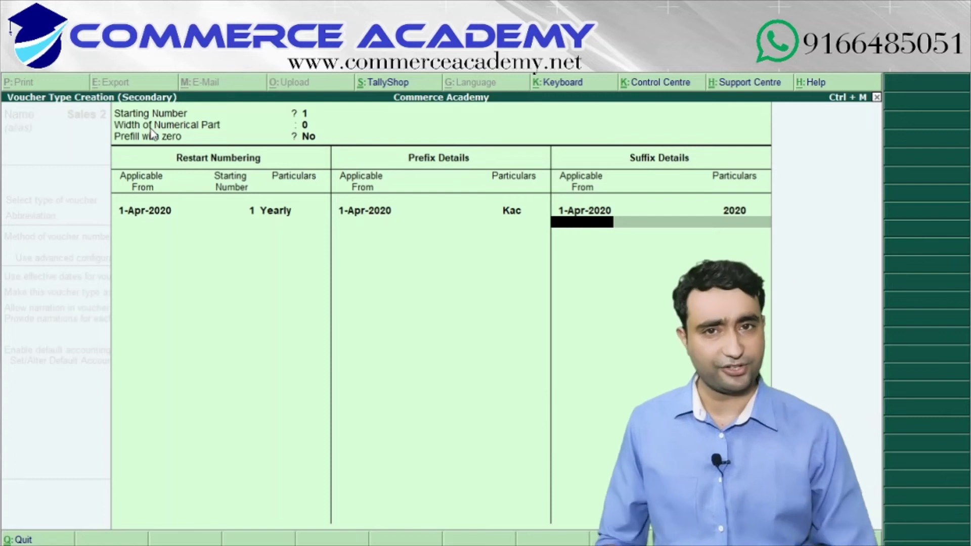
key(Return)
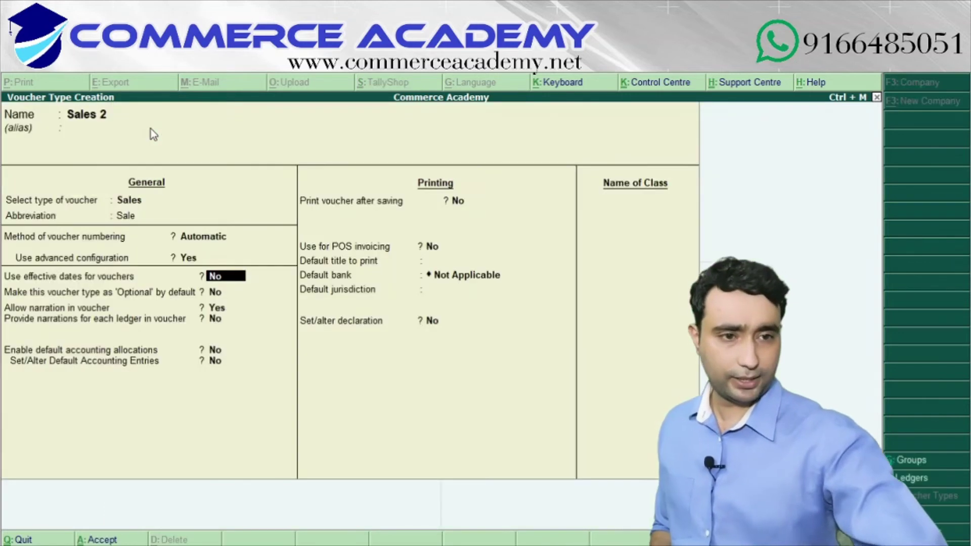
Accept the remaining general and printing defaults without a class name, save the Sales 2 voucher type, and leave voucher type creation.
key(Return)
key(Return)
key(Return)
key(Return)
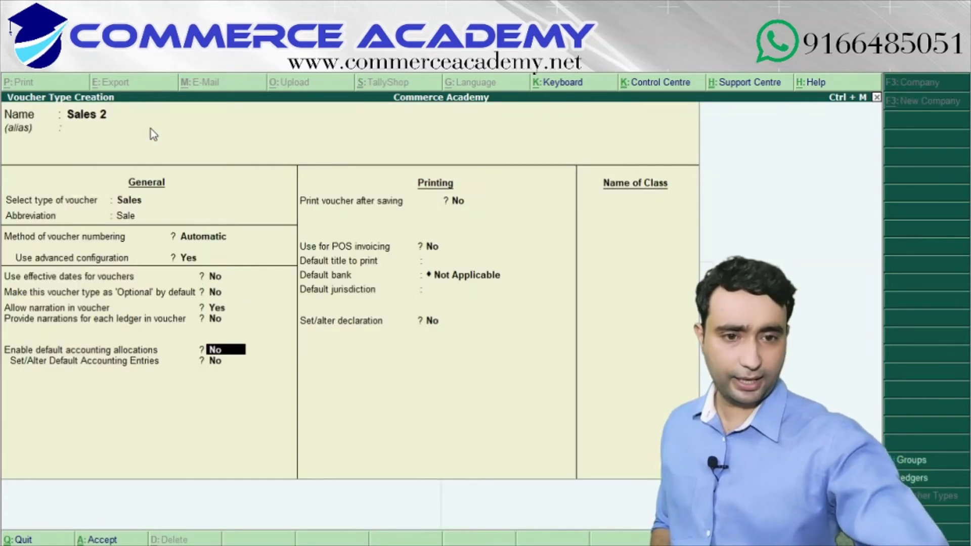
key(Return)
key(Return)
key(Return)
key(Return)
key(Return)
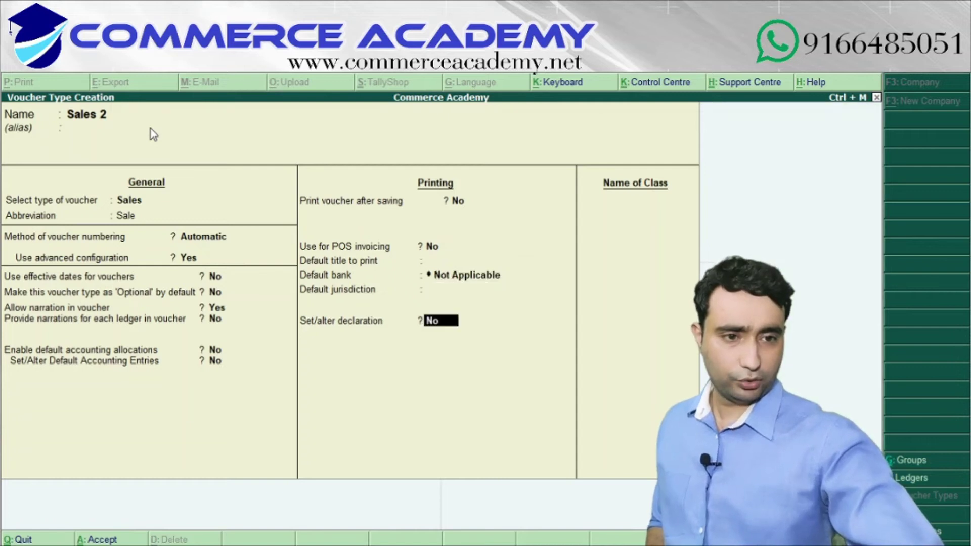
key(Return)
key(Return)
key(Return)
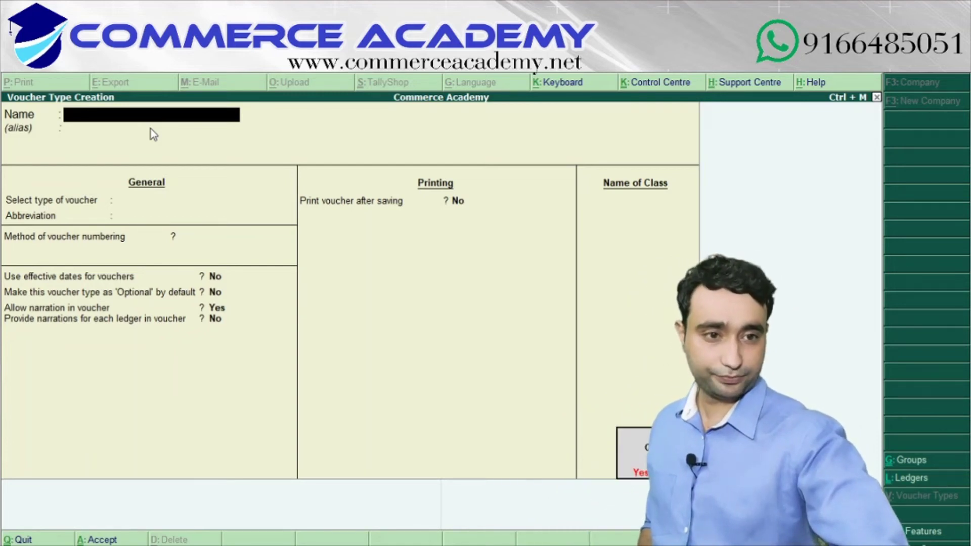
key(Return)
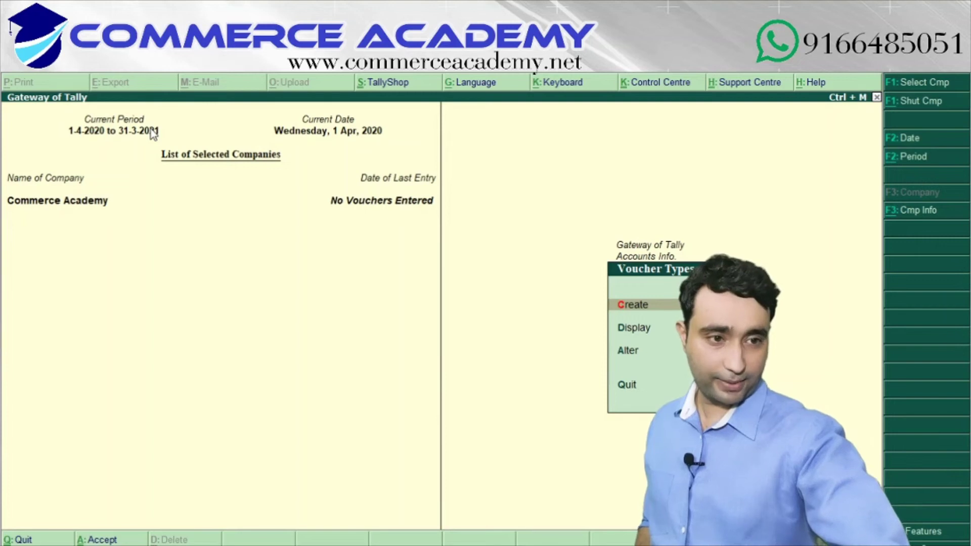
Return to the Gateway of Tally and open a Sales voucher in Accounting Vouchers to check its invoice number.
key(Escape)
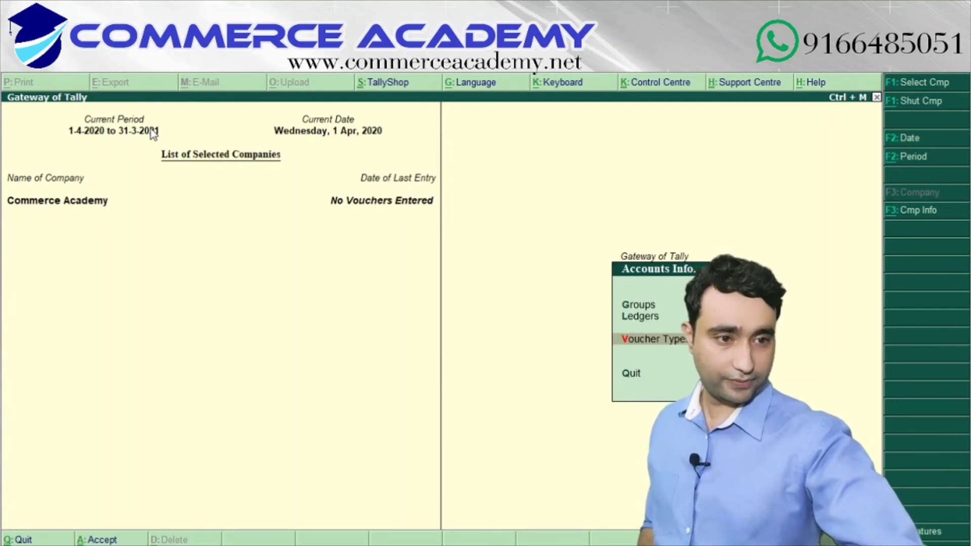
key(Escape)
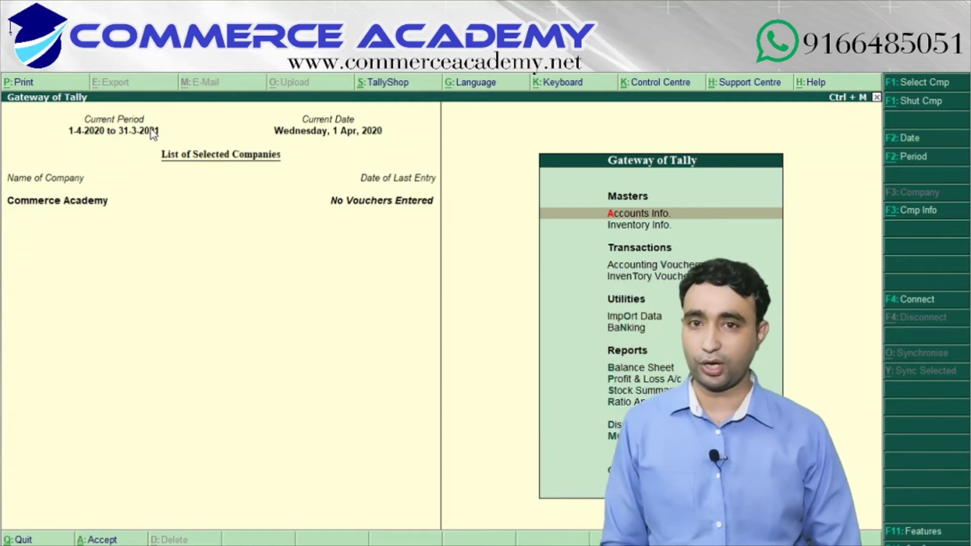
key(Down)
key(Down)
key(Down)
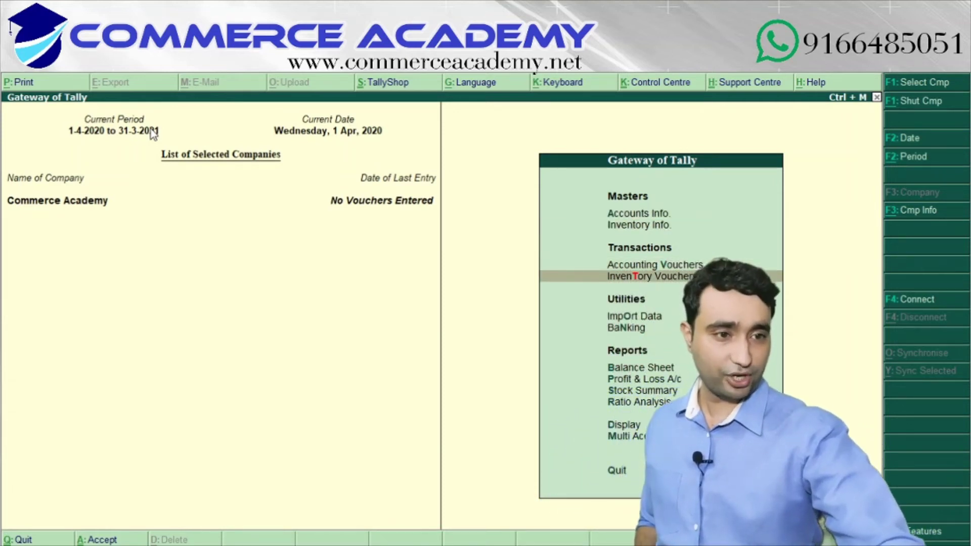
key(Up)
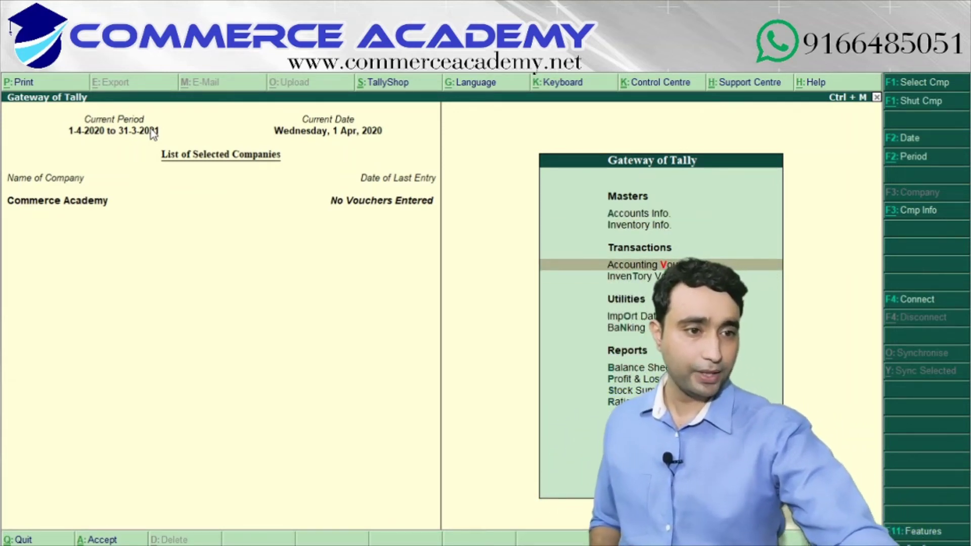
key(Return)
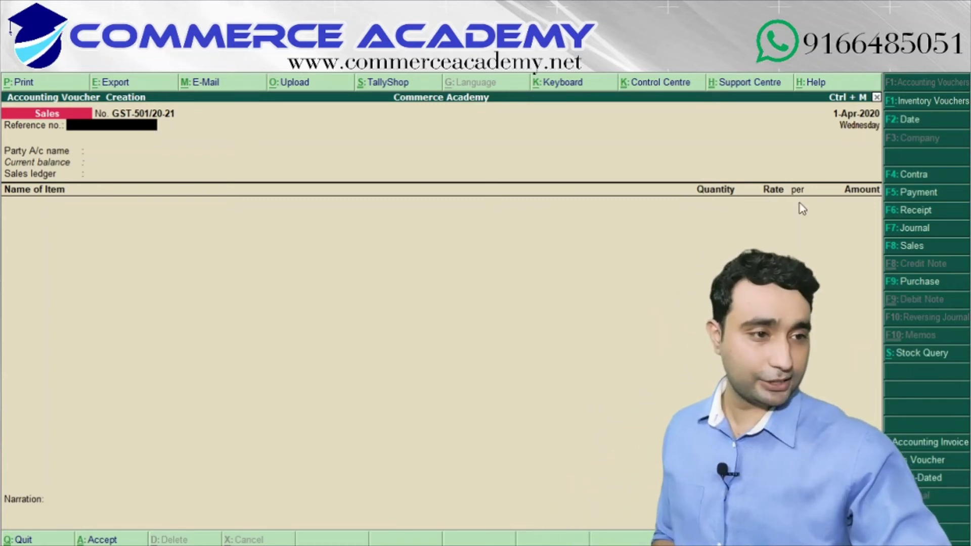
Switch the sales voucher to the Sales 2 type, check its invoice number, and leave voucher entry.
click(903, 245)
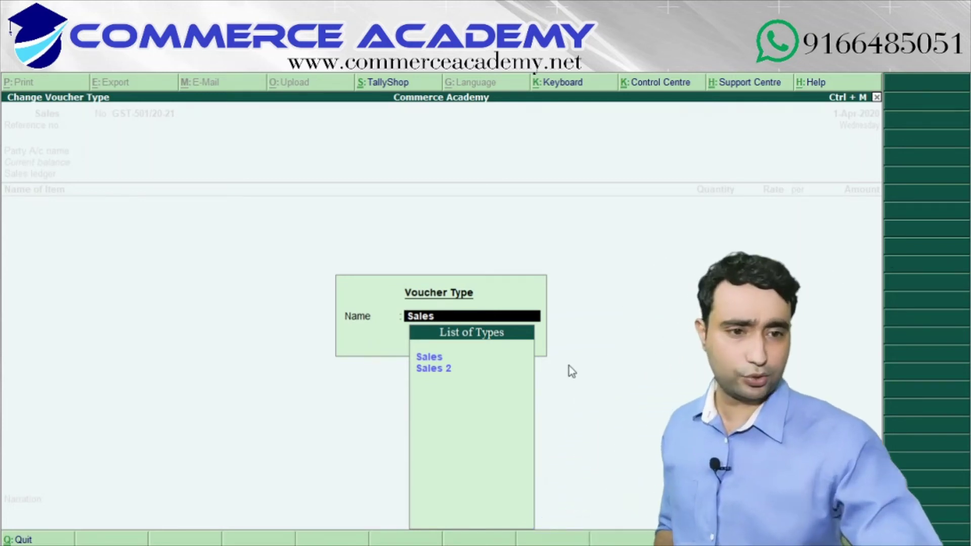
click(447, 377)
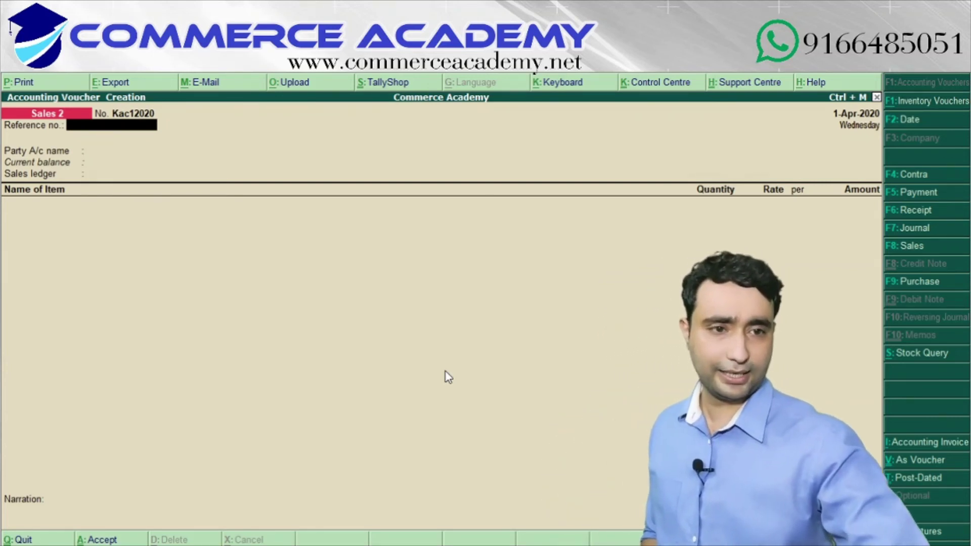
key(Escape)
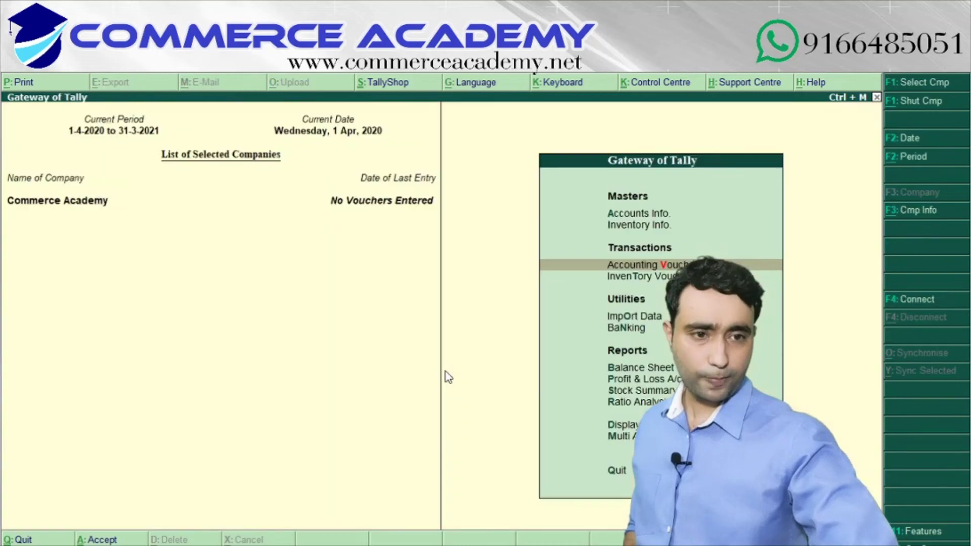
Start creating a new voucher type in Accounts Info and name it Sales 3.
key(Up)
key(Up)
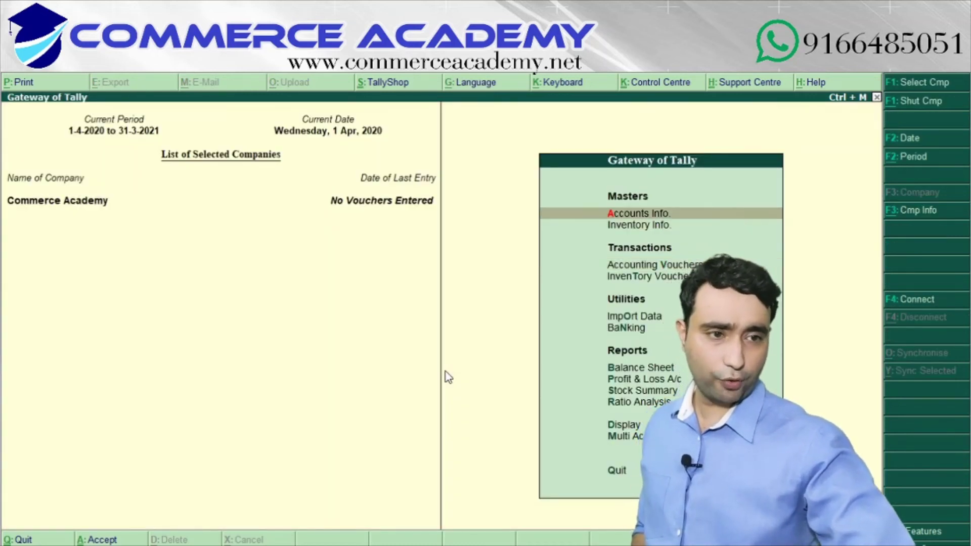
key(Return)
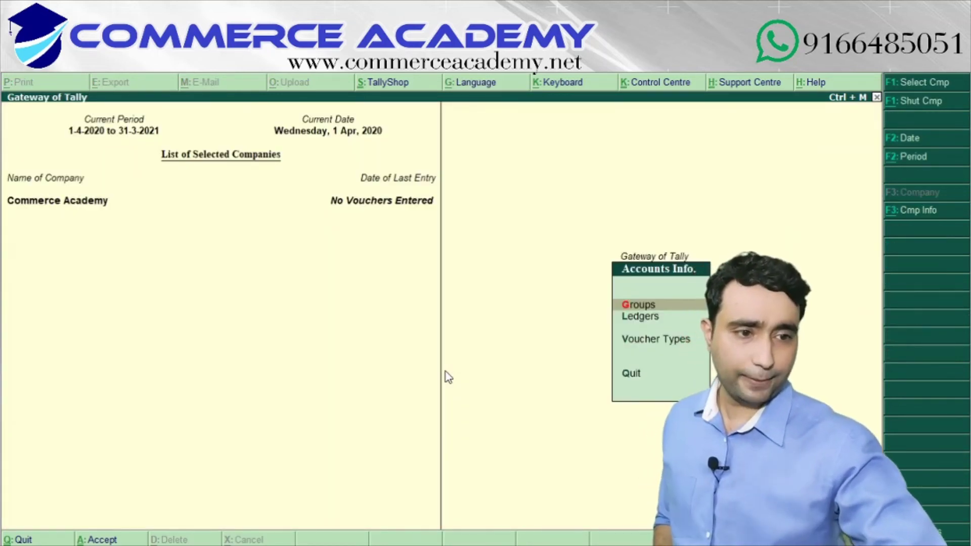
key(Down)
key(Down)
key(Return)
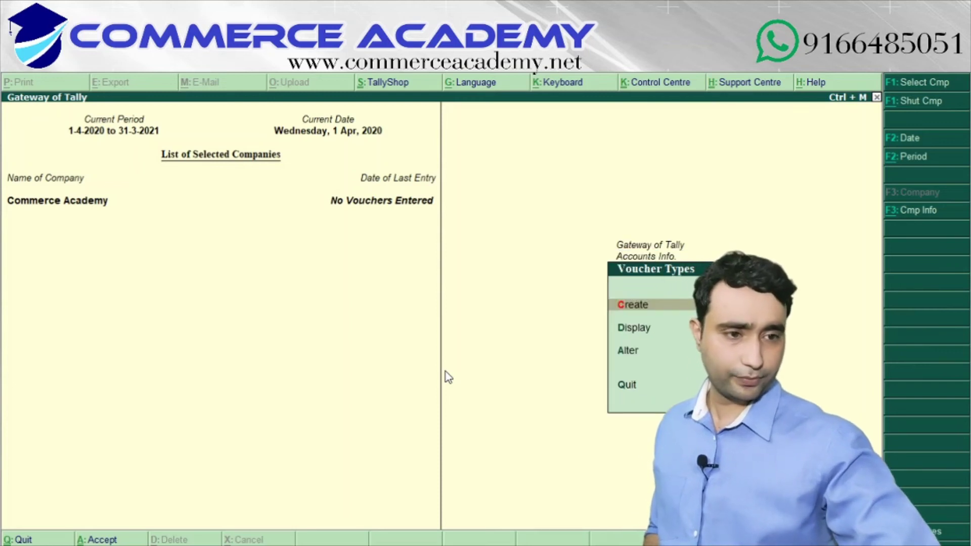
key(Return)
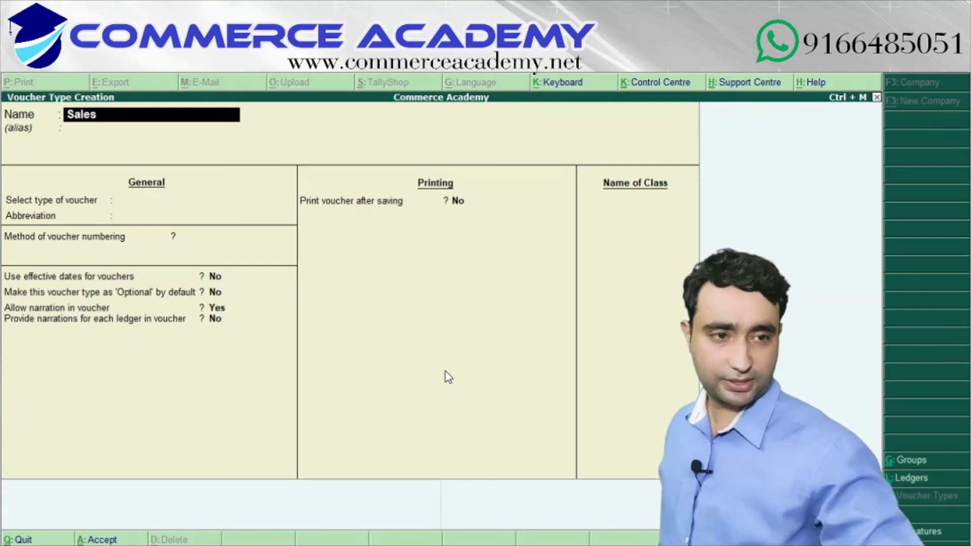
key(Return)
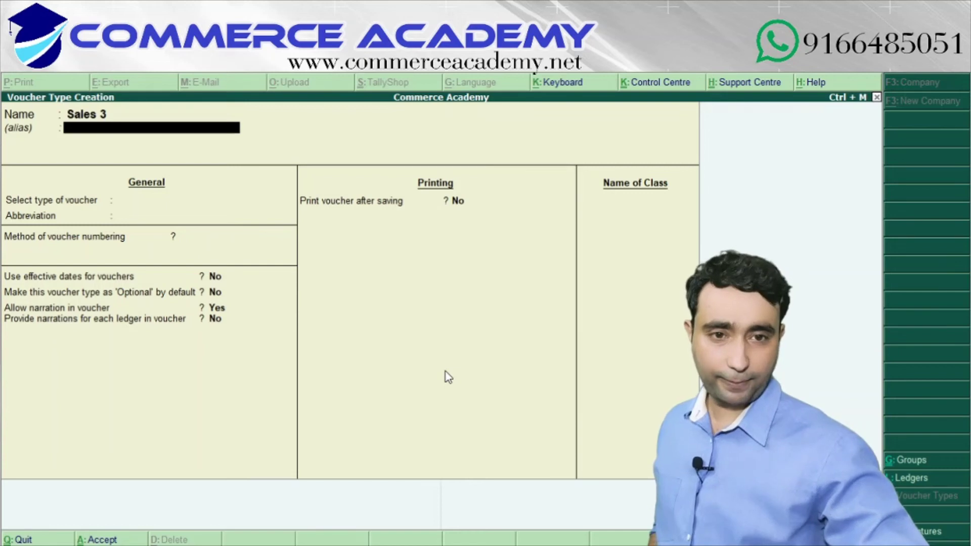
Leave the alias empty, set the type of voucher to Sales, and accept the abbreviation Sale.
key(Return)
key(Return)
key(Return)
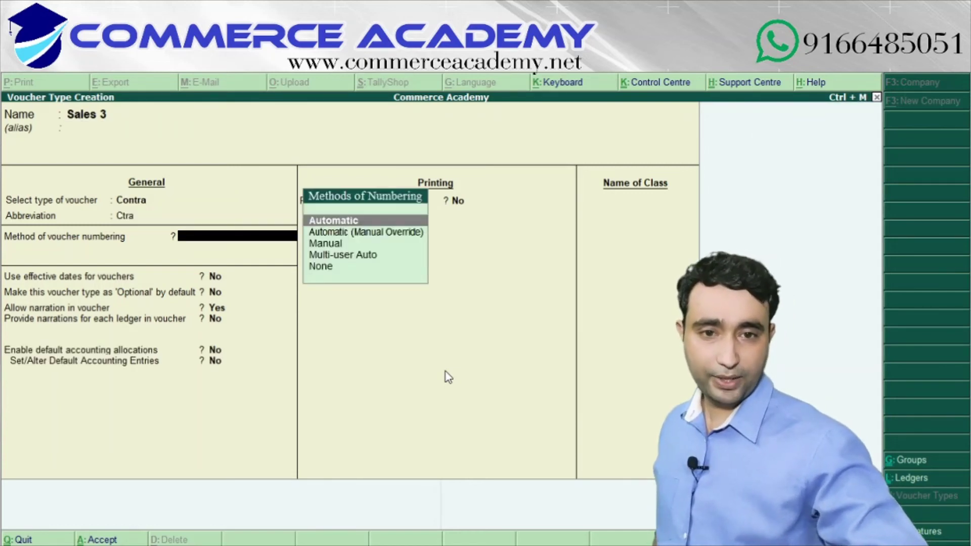
key(BackSpace)
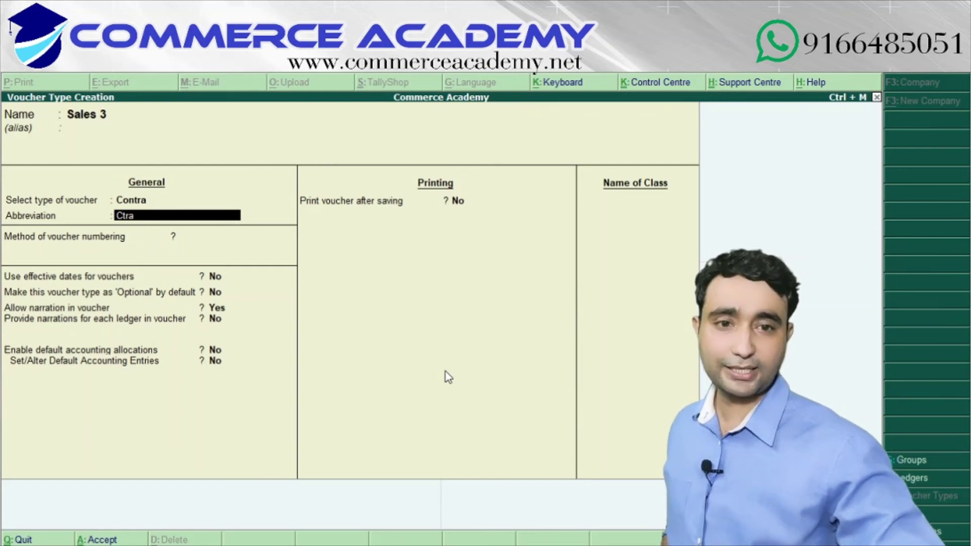
key(BackSpace)
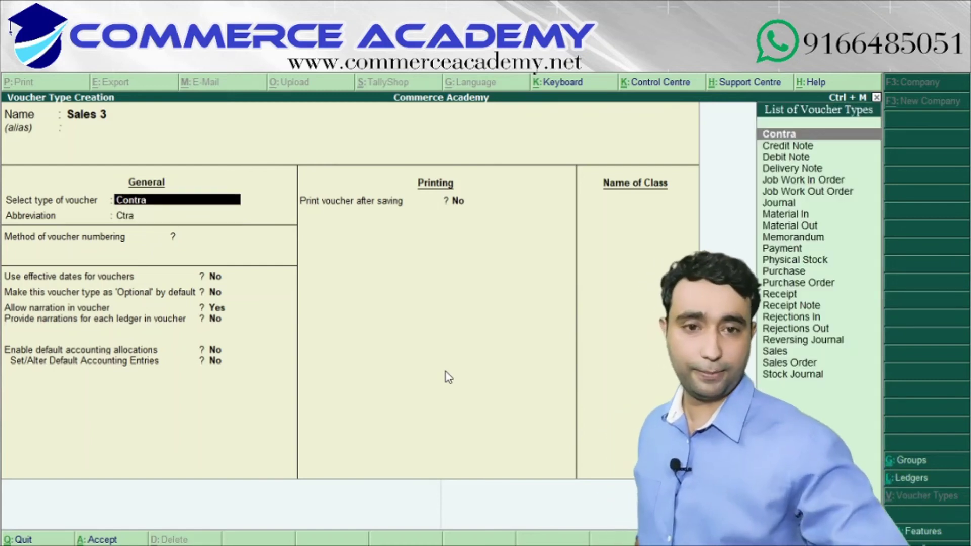
text(Sales)
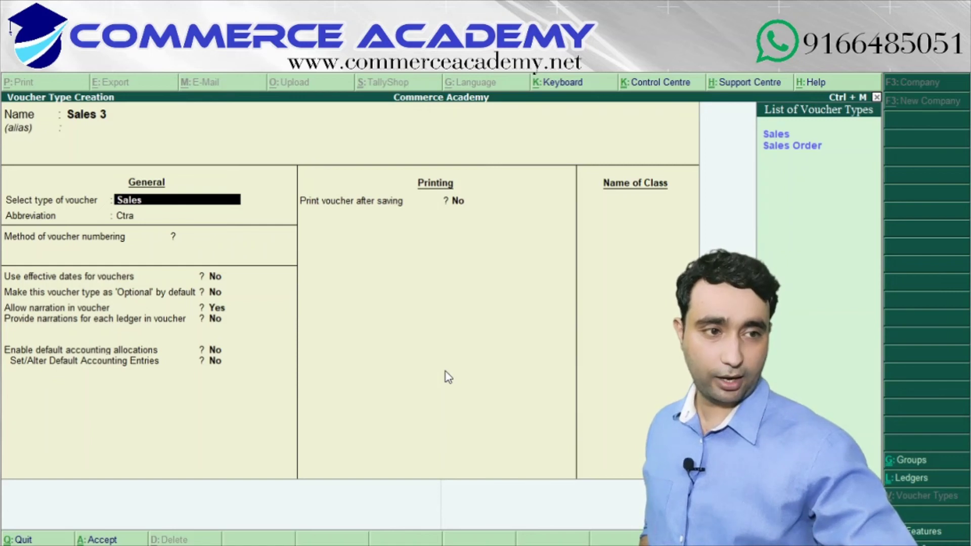
key(Return)
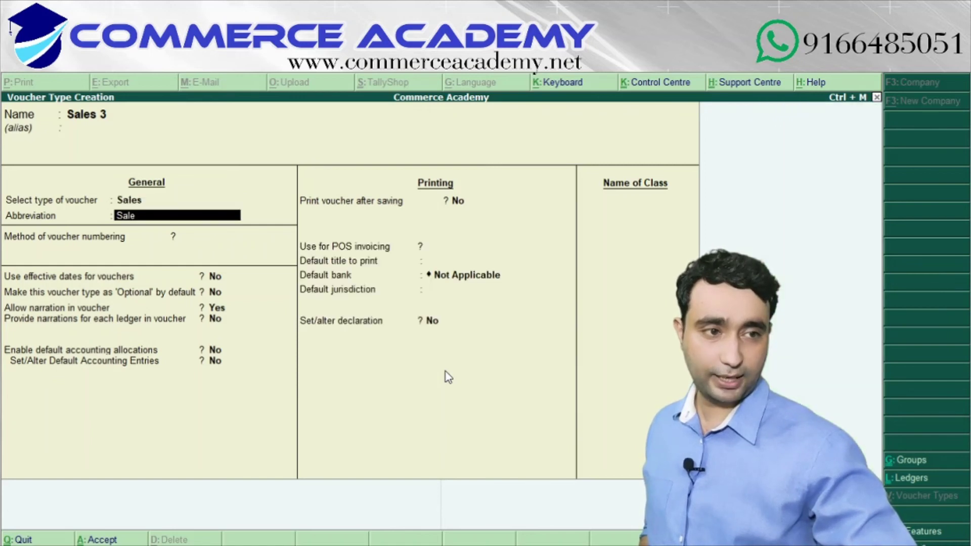
key(Return)
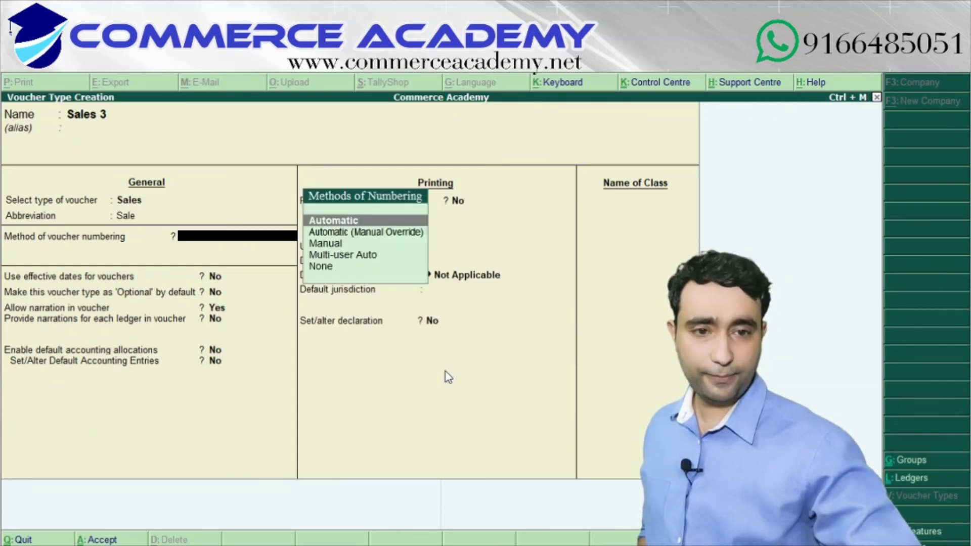
Set the voucher numbering method to Automatic and enable its advanced configuration.
key(Return)
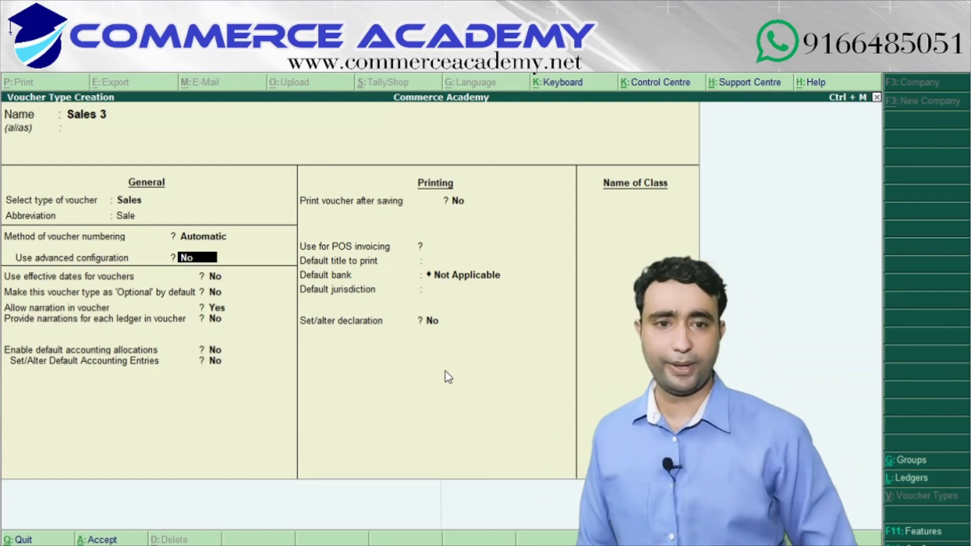
text(y)
key(Return)
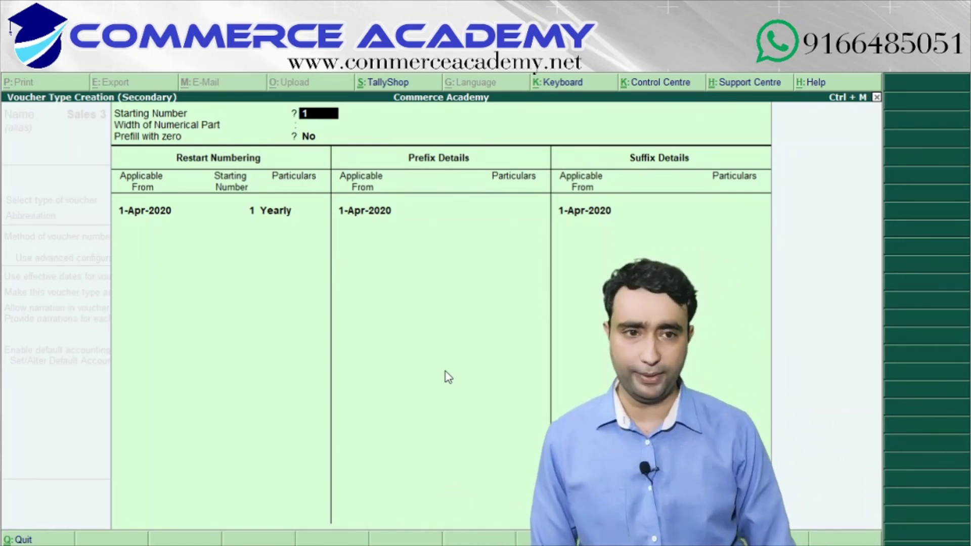
Keep the default starting number and numeric width, and set yearly restart numbering to begin at 101 from 1-Apr-2020.
key(Return)
key(Return)
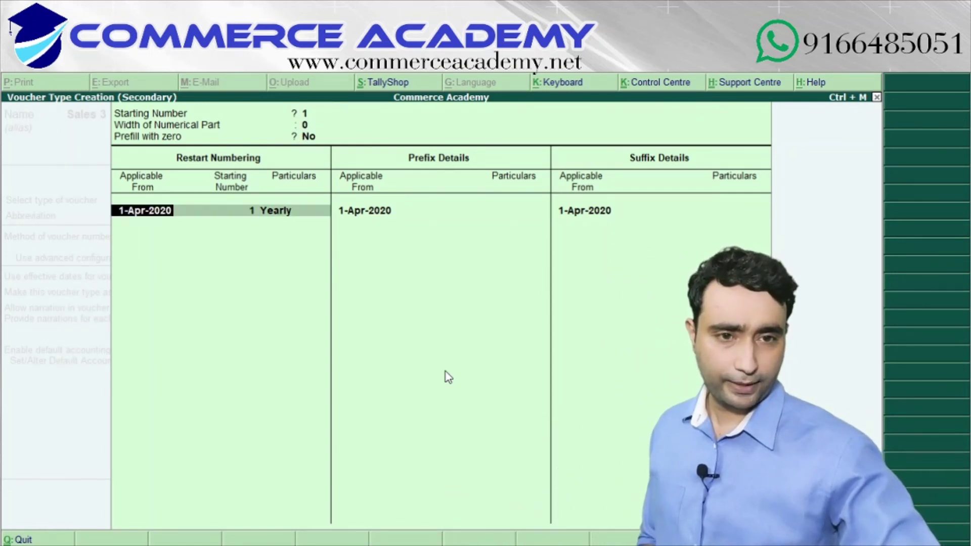
key(Return)
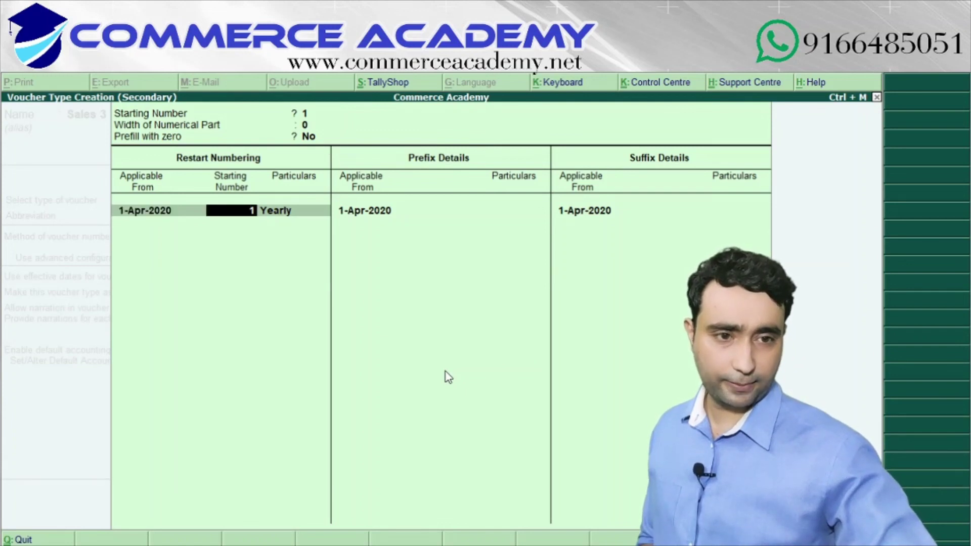
text(101)
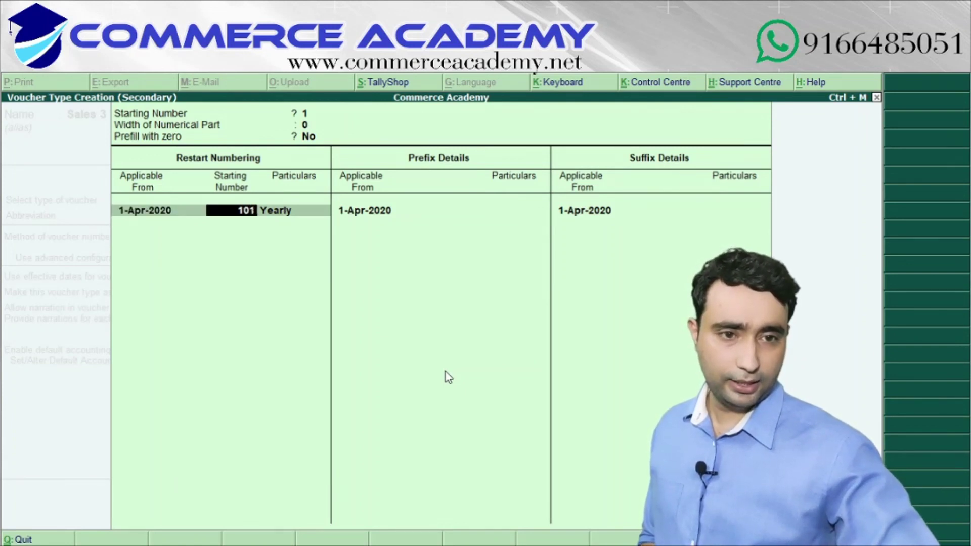
key(Return)
key(Return)
key(Return)
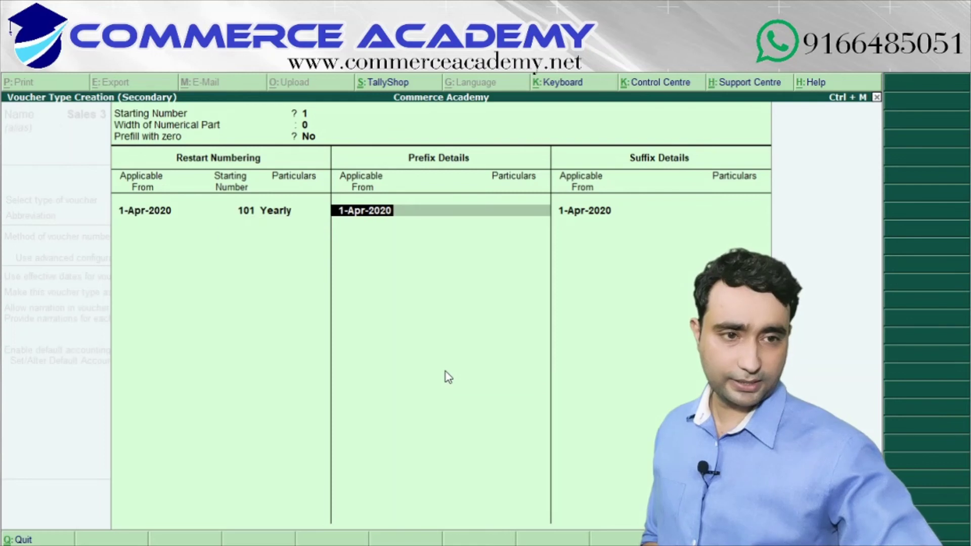
Add the voucher number prefix GST- applicable from 1-Apr-2020, leave the suffix blank, and finish the advanced numbering configuration.
key(Return)
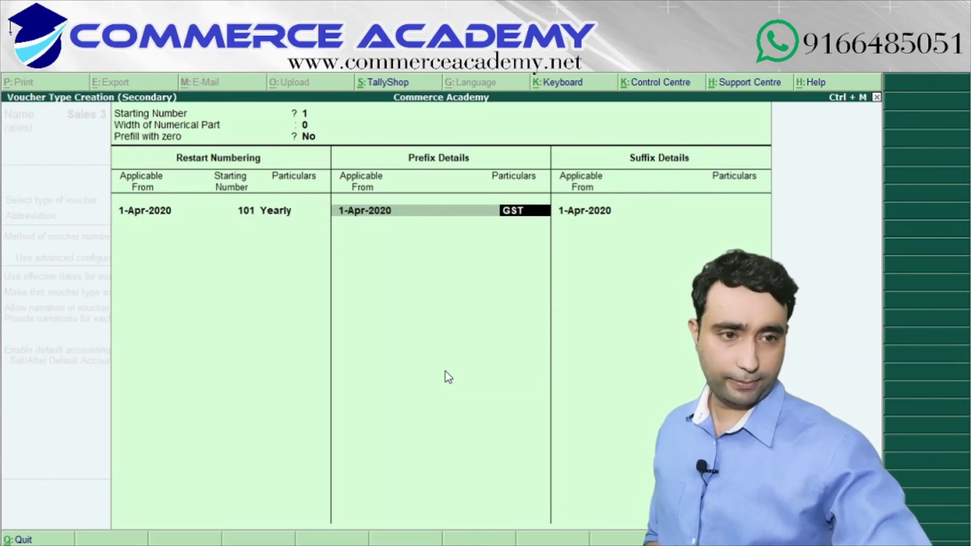
key(Return)
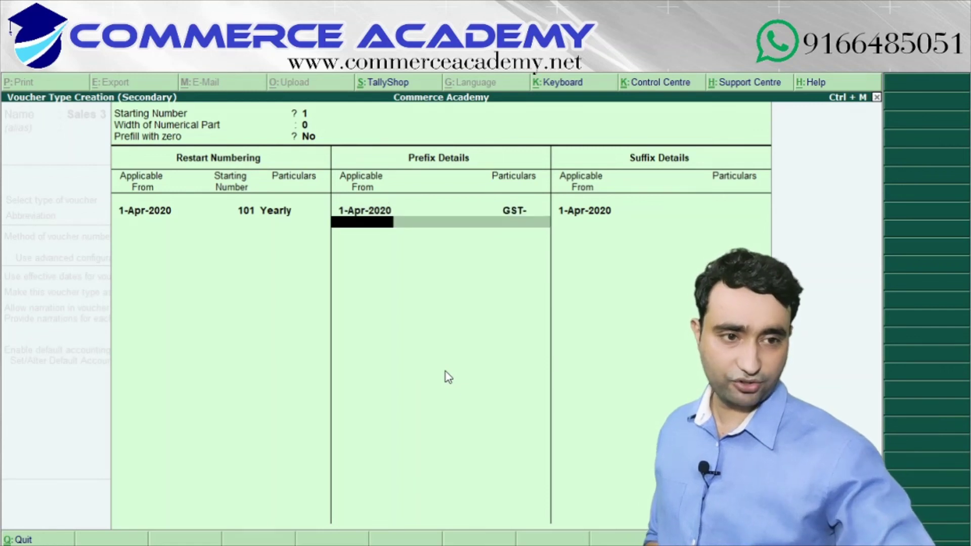
key(Return)
key(Return)
key(Return)
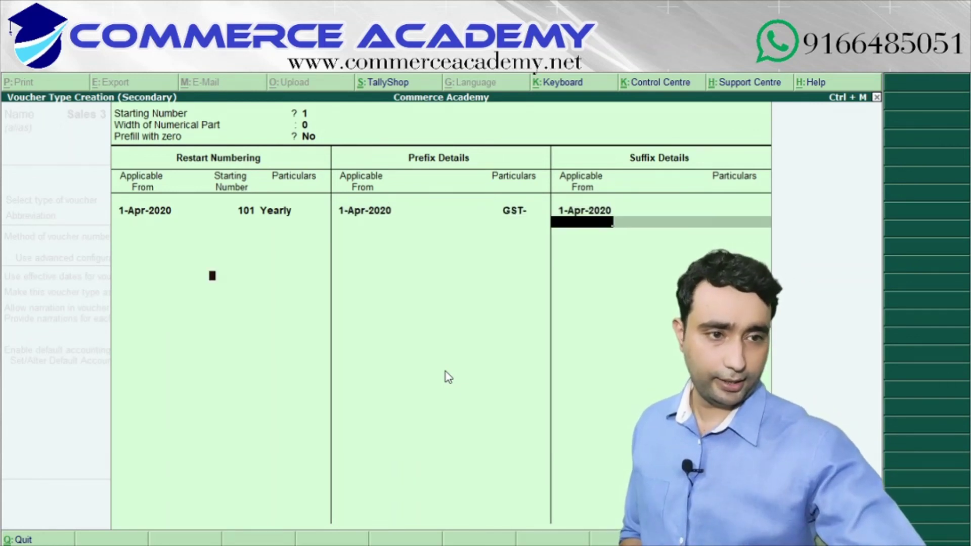
key(Return)
Accept the remaining general and printing defaults without a class name, save the Sales 3 voucher type, and leave voucher type creation.
key(Return)
key(Return)
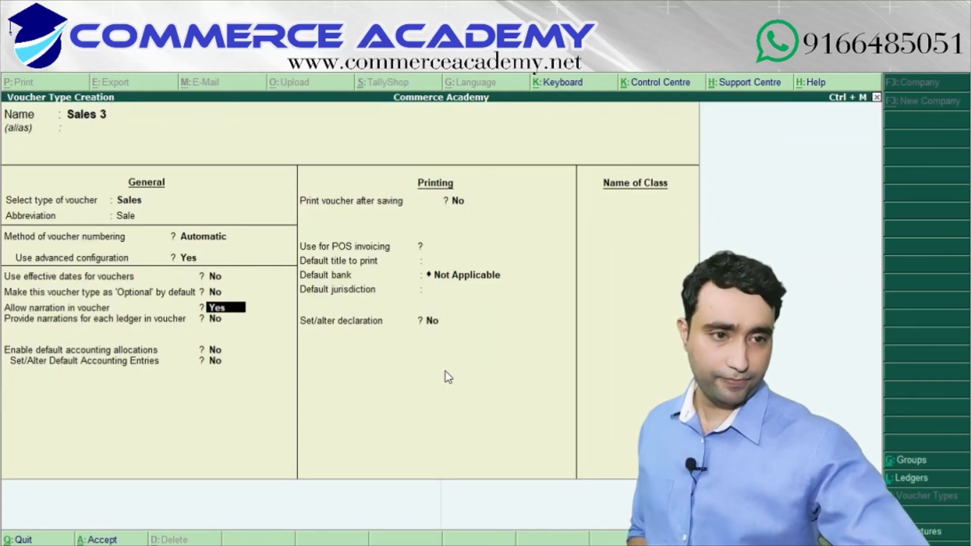
key(Return)
key(Return)
key(Return)
key(Return)
key(Return)
key(Return)
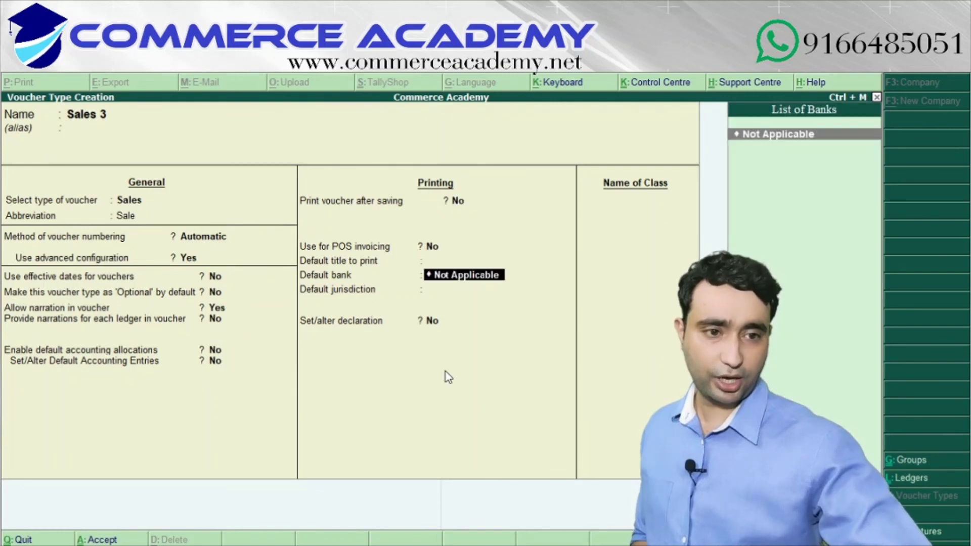
key(Return)
key(Return)
key(Return)
key(Return)
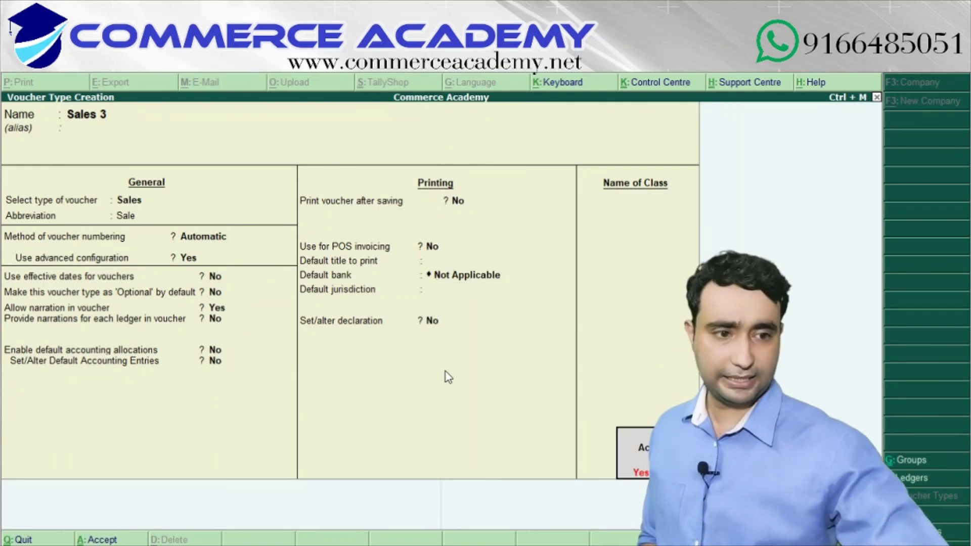
key(Return)
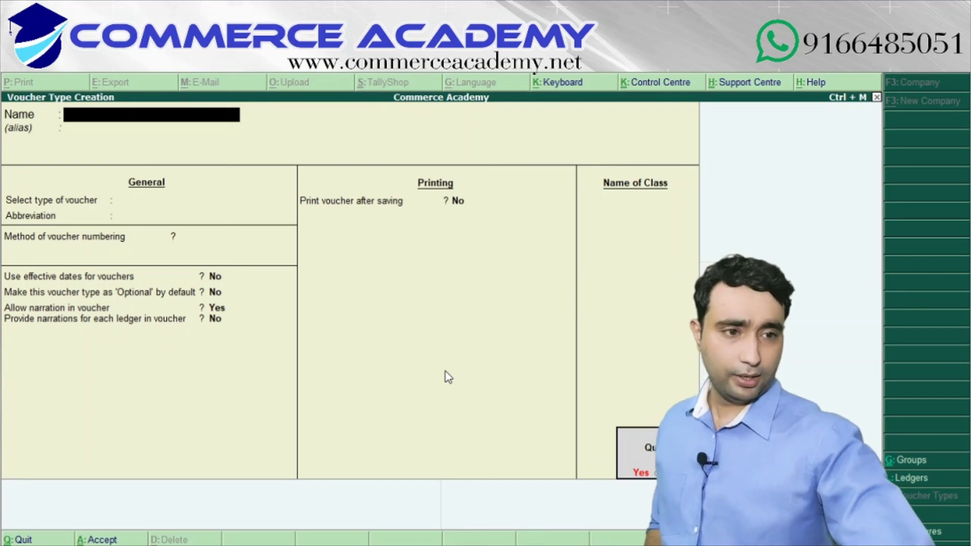
key(y)
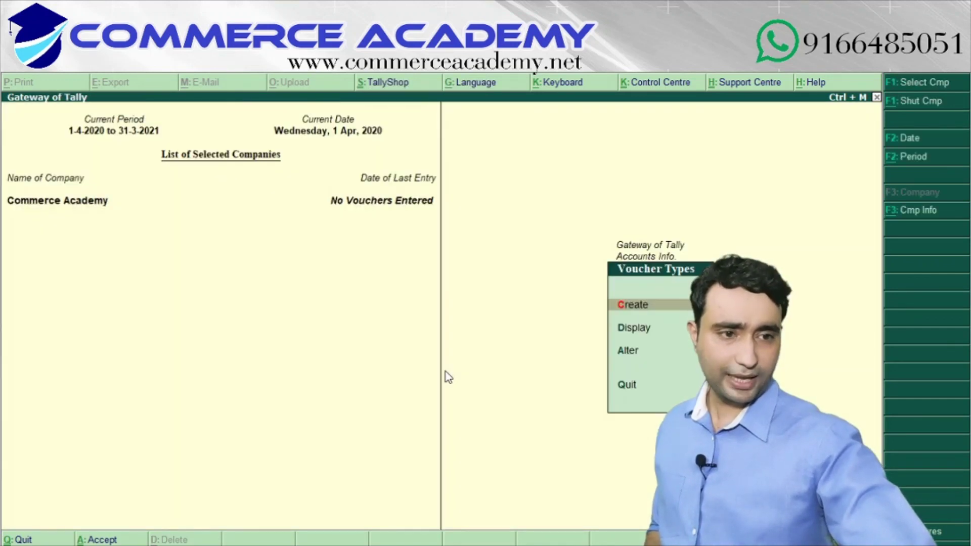
Return to the Gateway of Tally and open voucher entry in Accounting Vouchers.
key(Escape)
key(Escape)
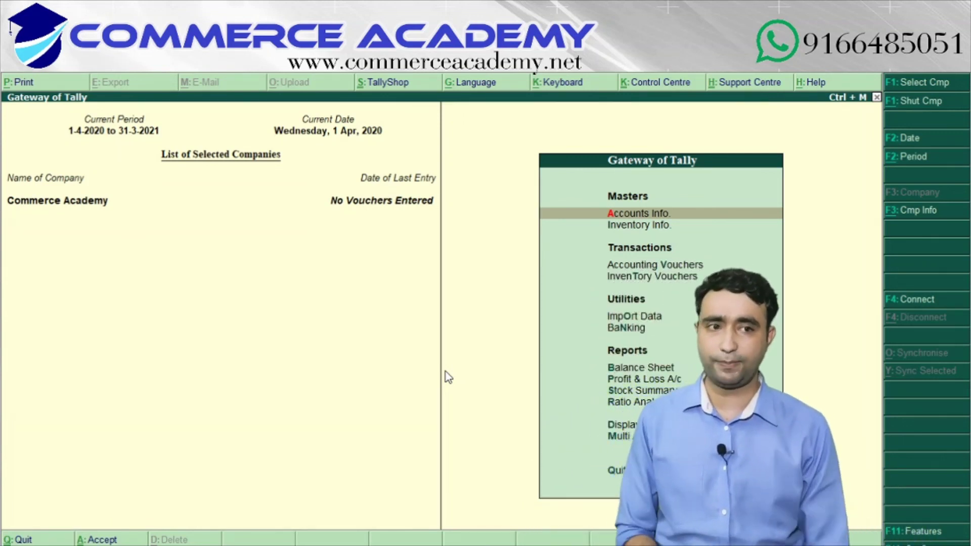
key(Down)
key(Down)
key(Down)
key(Up)
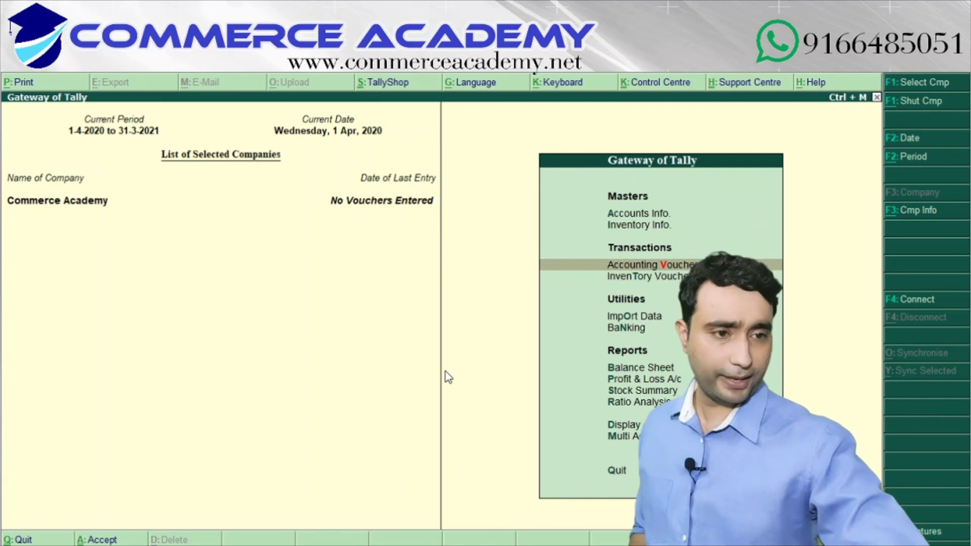
key(Return)
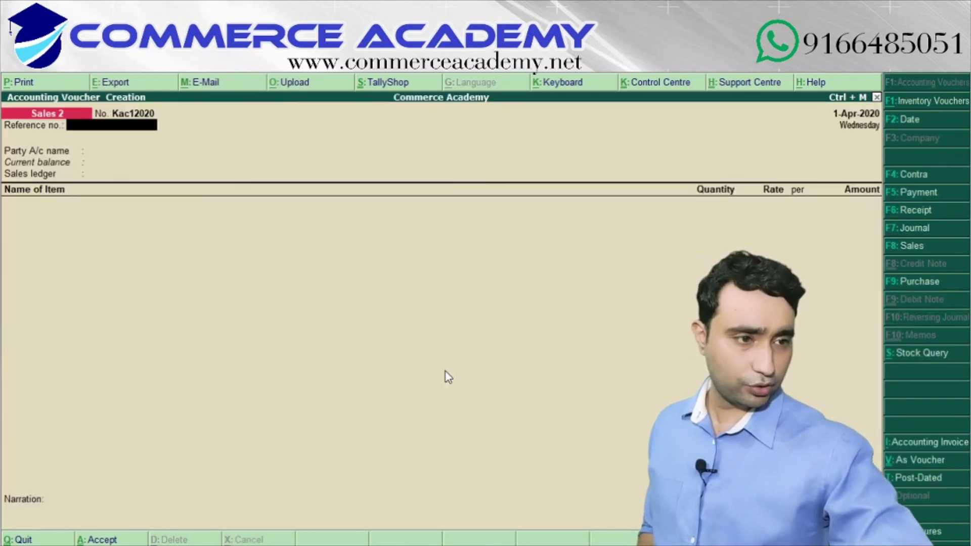
Switch the sales voucher to the Sales 3 type and check its invoice number.
click(899, 245)
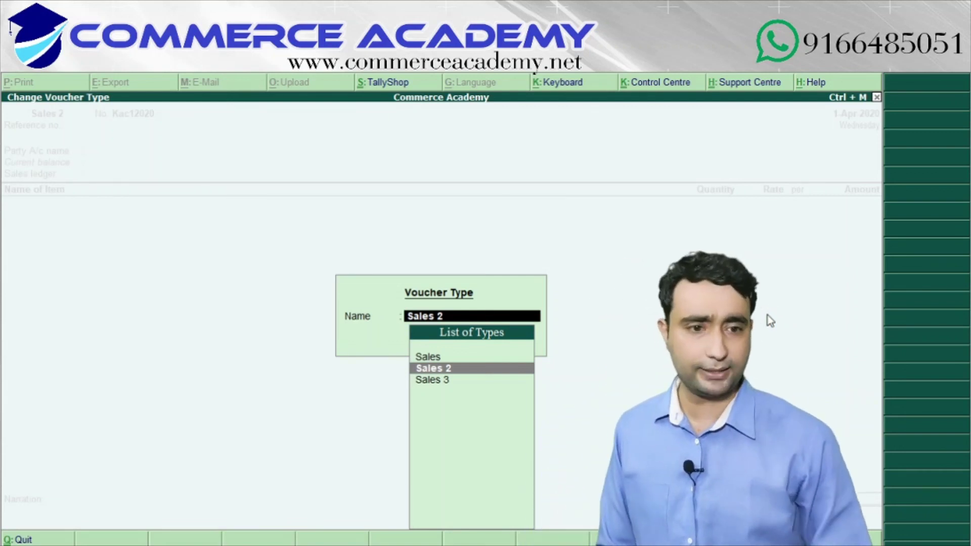
key(Down)
key(Return)
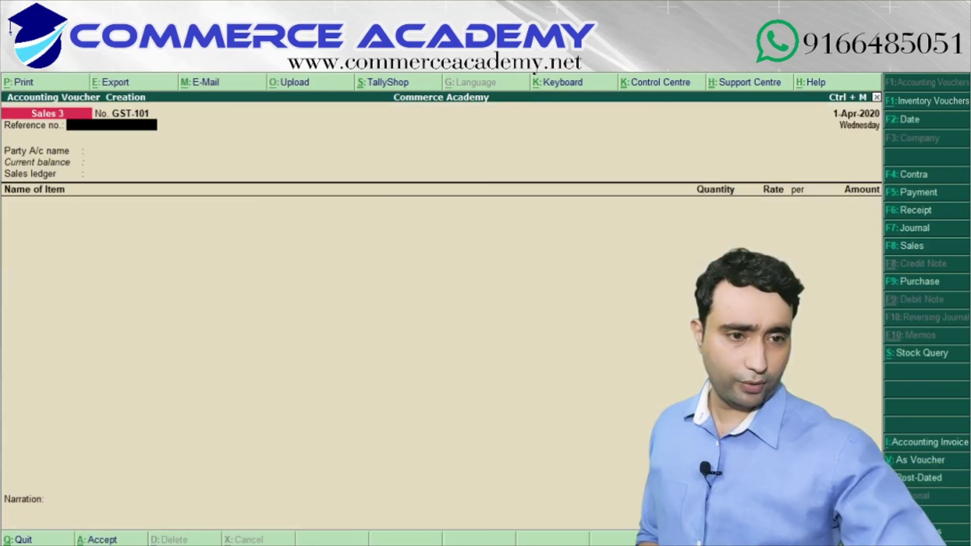